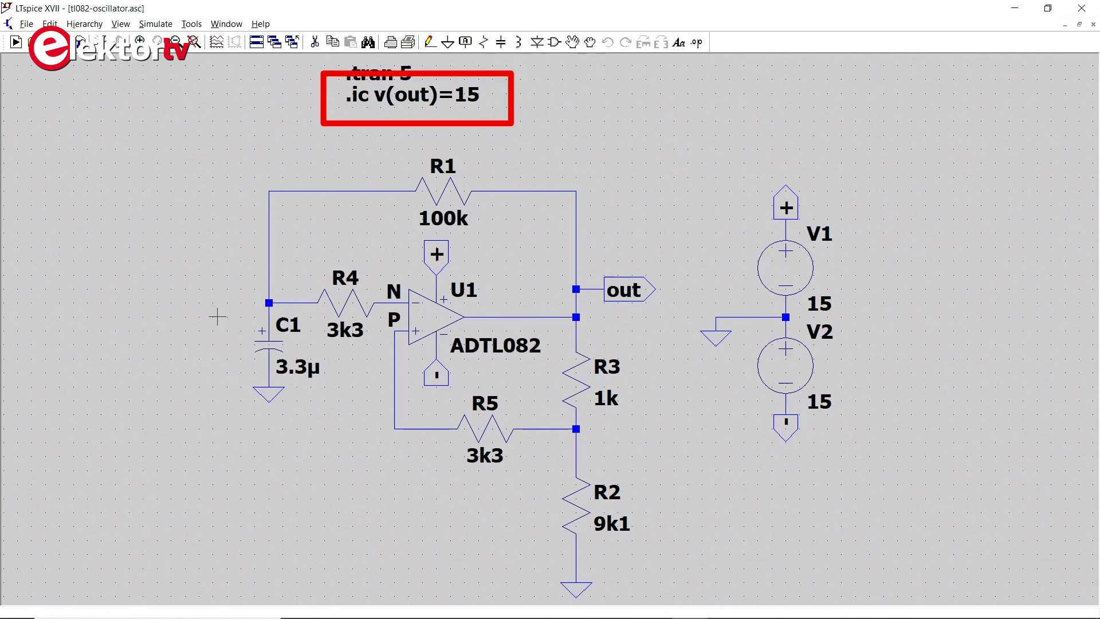
Start the 5-second transient simulation of the TL082 oscillator schematic.
{"action": "key", "text": "alt+s"}
Run the simulation and plot V(out), V(p) and V(n).
{"action": "key", "text": "r"}
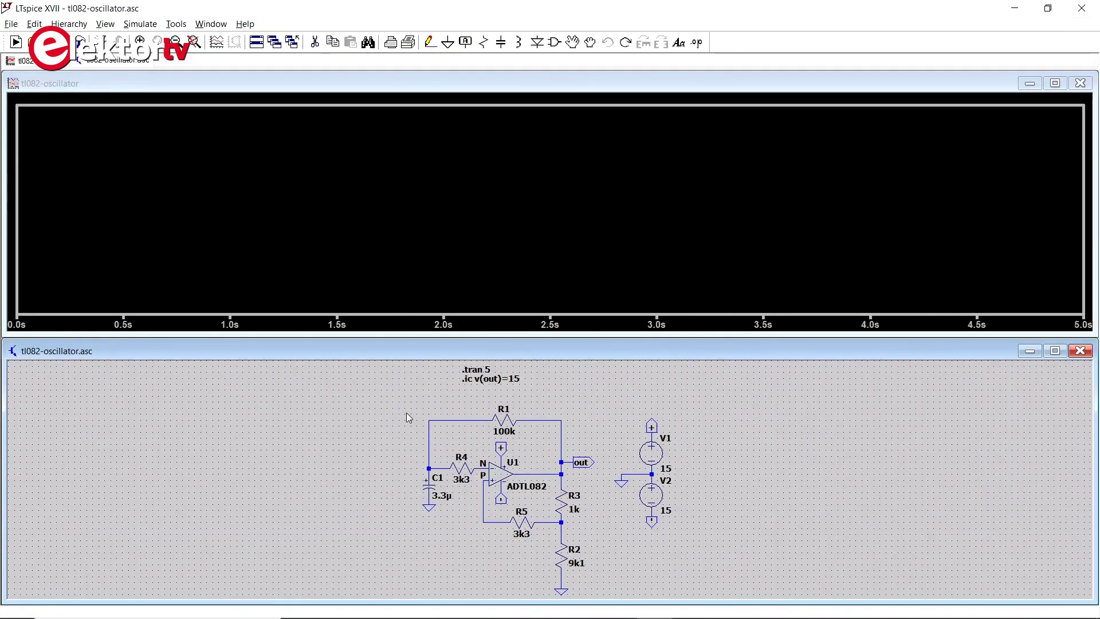
{"action": "left_click", "coordinate": [541, 469]}
{"action": "left_click", "coordinate": [483, 500]}
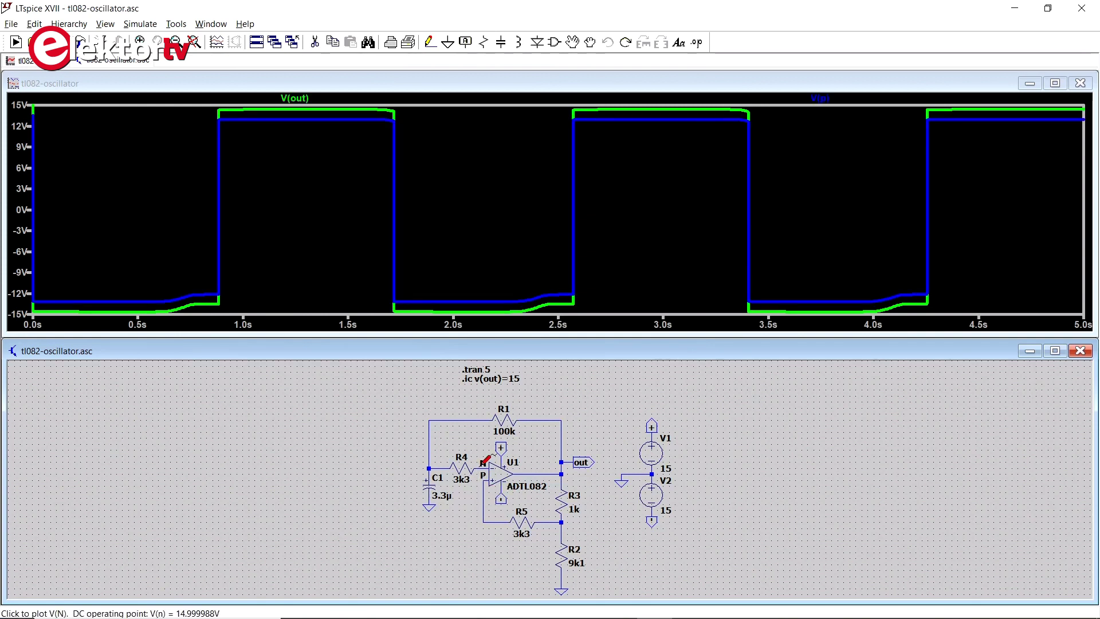
{"action": "left_click", "coordinate": [484, 459]}
Attach both cursors to V(out) and measure one rising-edge period, about 592.57 mHz.
{"action": "right_click", "coordinate": [211, 100]}
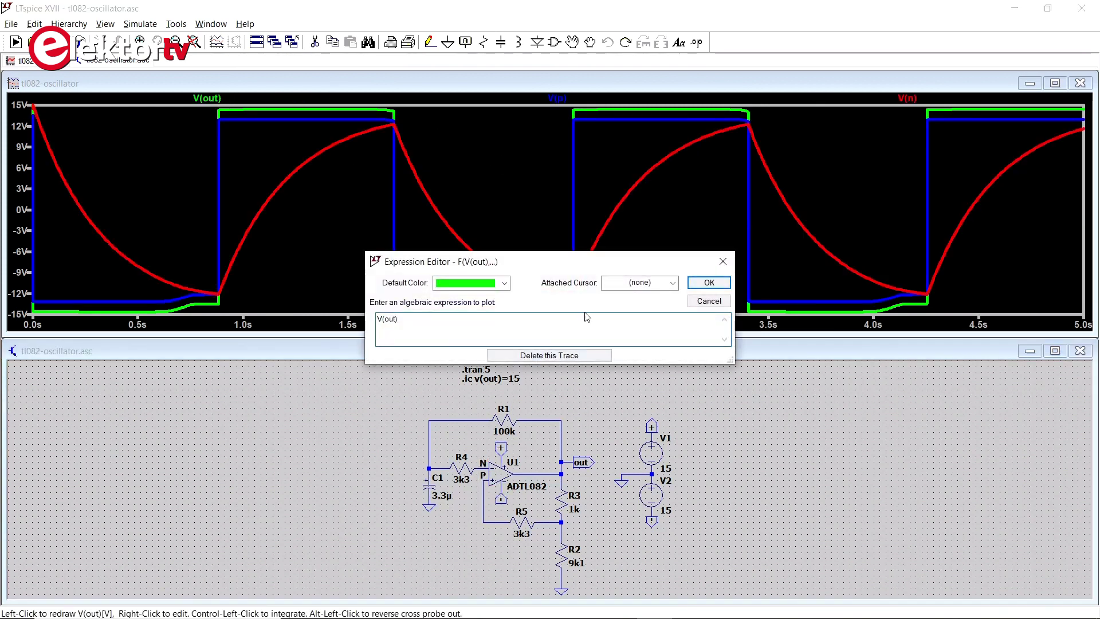
{"action": "left_click", "coordinate": [673, 282]}
{"action": "left_click", "coordinate": [641, 330]}
{"action": "left_click", "coordinate": [709, 283]}
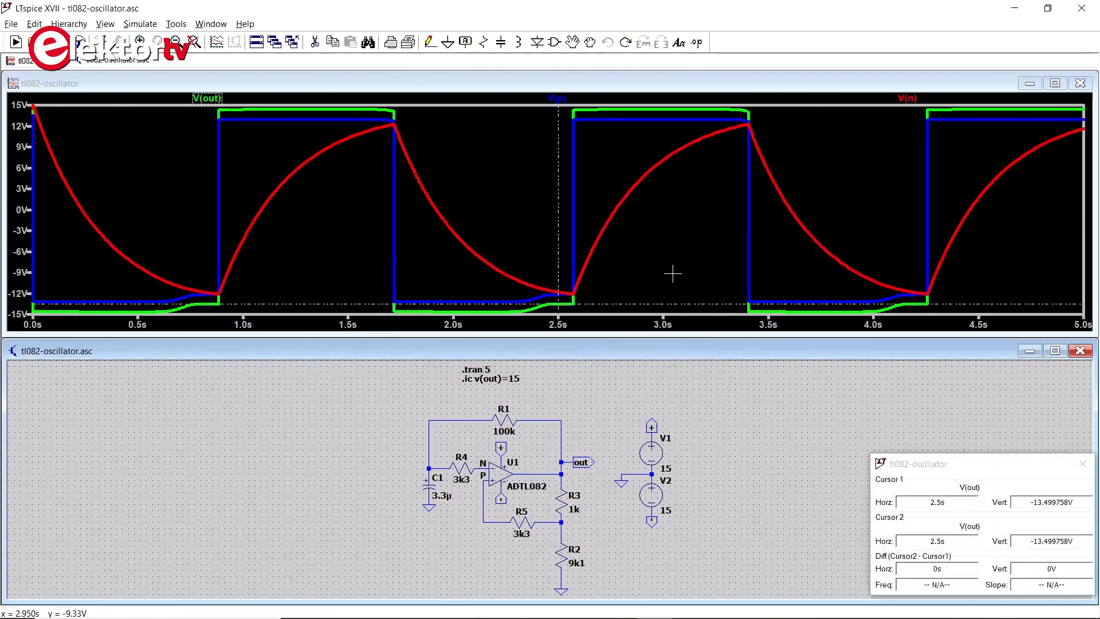
{"action": "left_click_drag", "start_coordinate": [559, 231], "coordinate": [219, 206]}
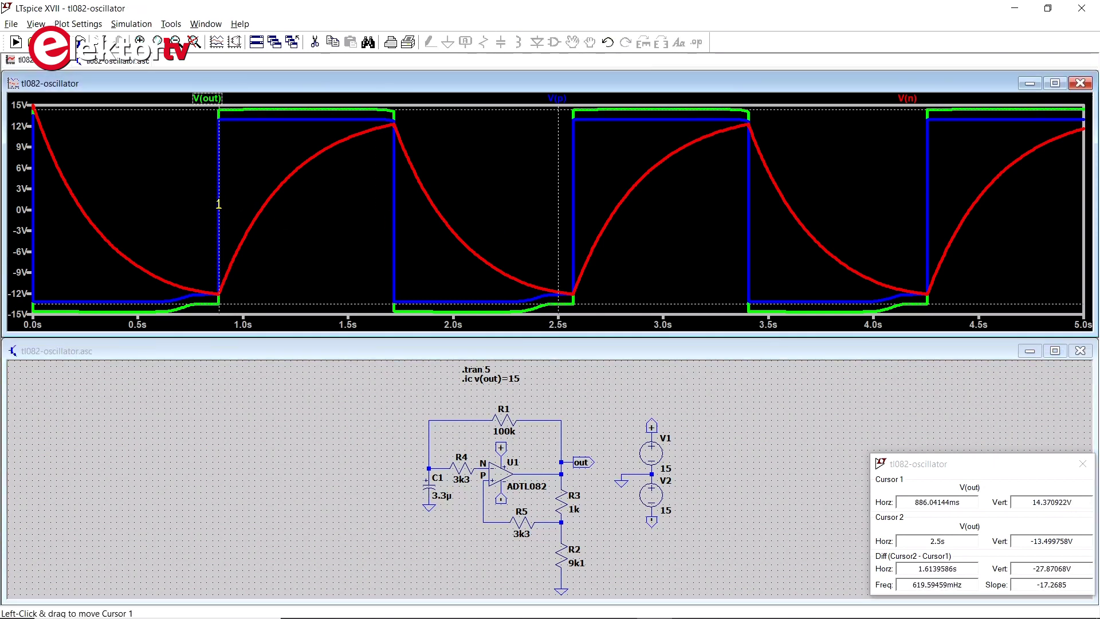
{"action": "left_click_drag", "start_coordinate": [563, 211], "coordinate": [574, 221]}
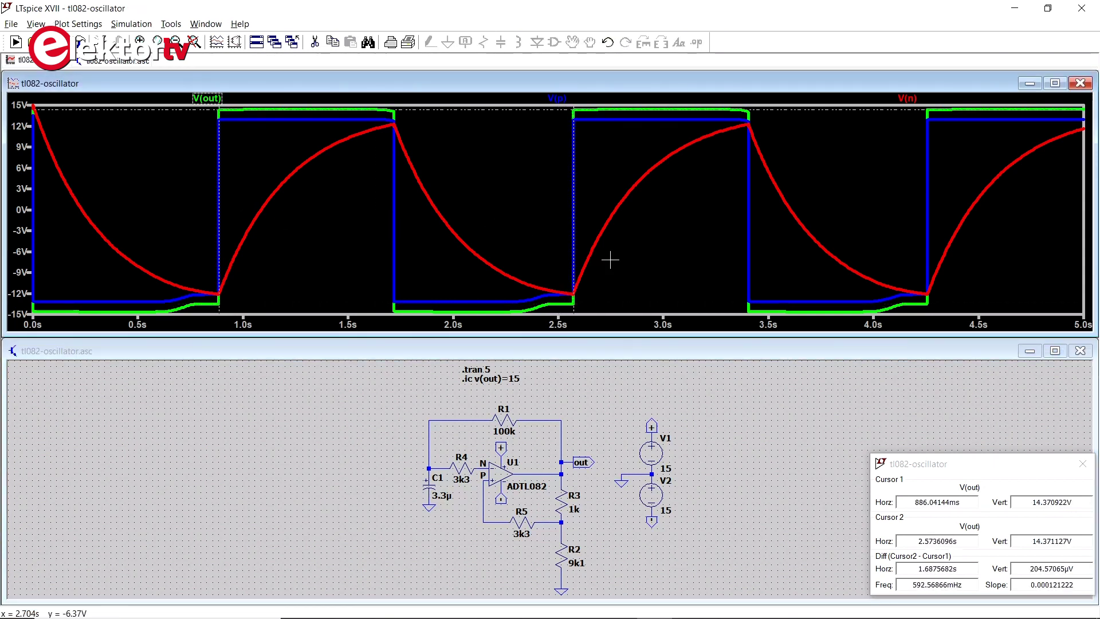
{"action": "left_click_drag", "start_coordinate": [962, 466], "coordinate": [532, 253]}
{"action": "double_click", "coordinate": [509, 372]}
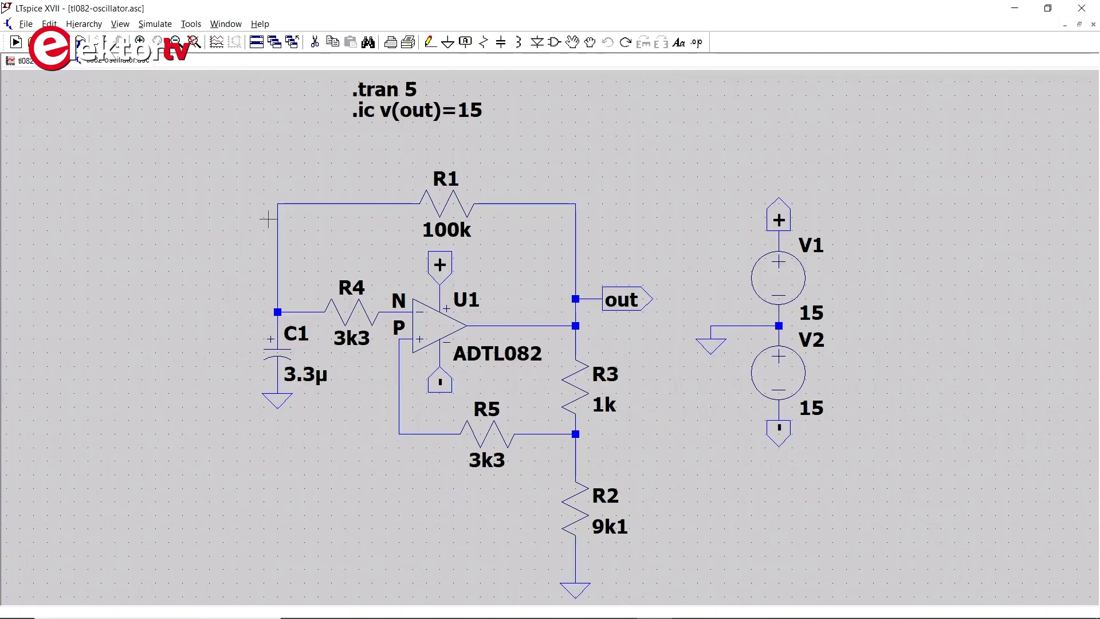
Delete resistors R4 and R5 from the schematic.
{"action": "left_click", "coordinate": [315, 42]}
{"action": "left_click", "coordinate": [351, 316]}
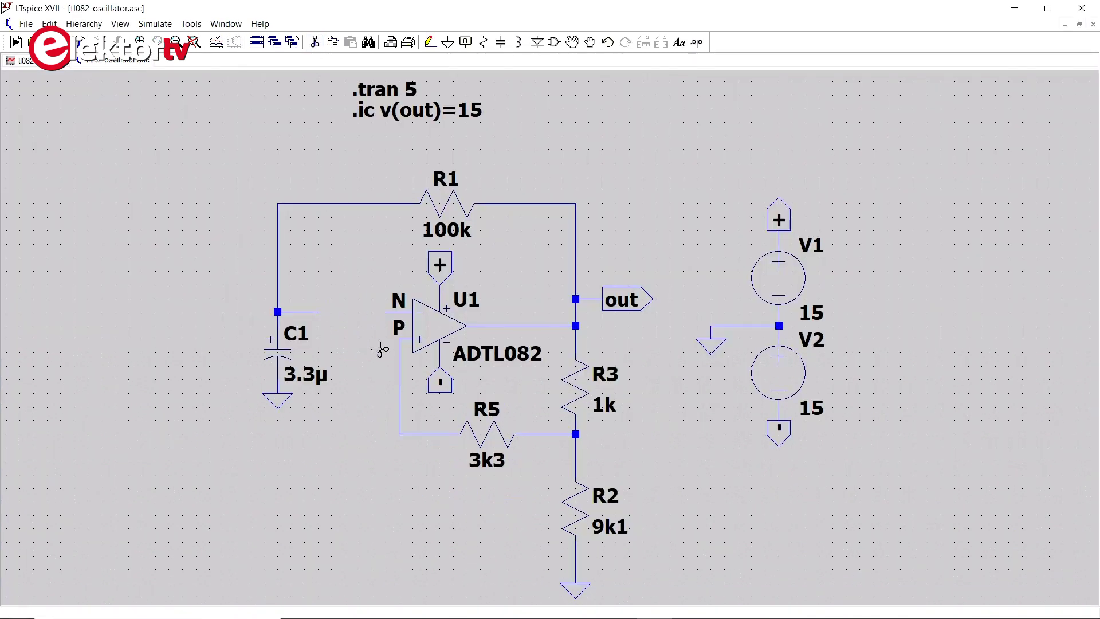
{"action": "left_click", "coordinate": [478, 427]}
Wire across the R5 gap to the R3–R2 junction and from C1's node to the N input.
{"action": "key", "text": "F3"}
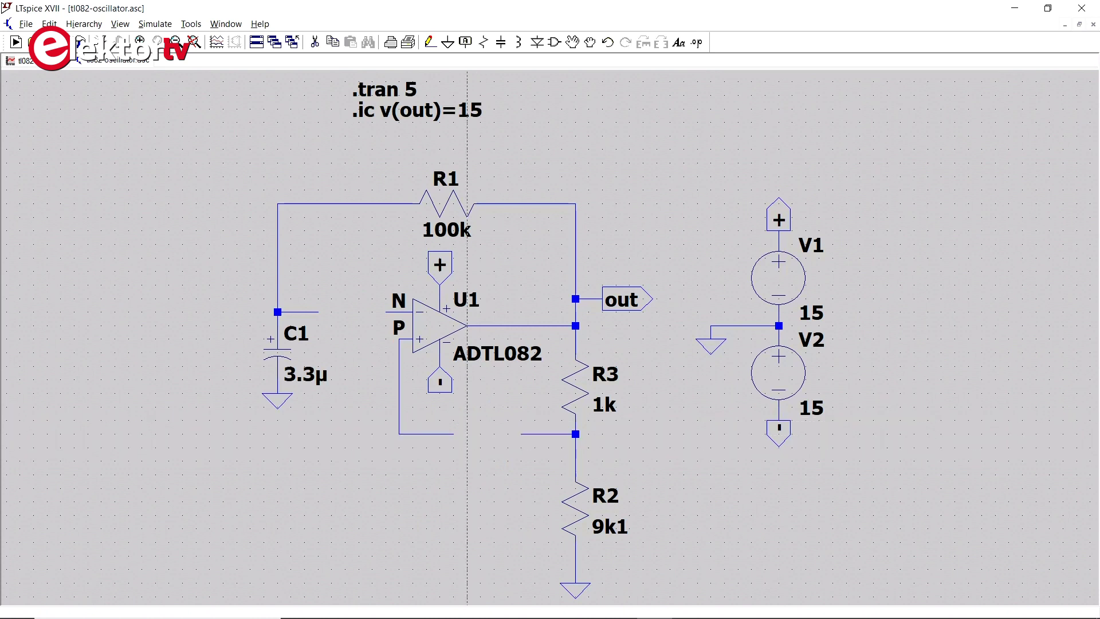
{"action": "left_click", "coordinate": [454, 434]}
{"action": "left_click", "coordinate": [576, 434]}
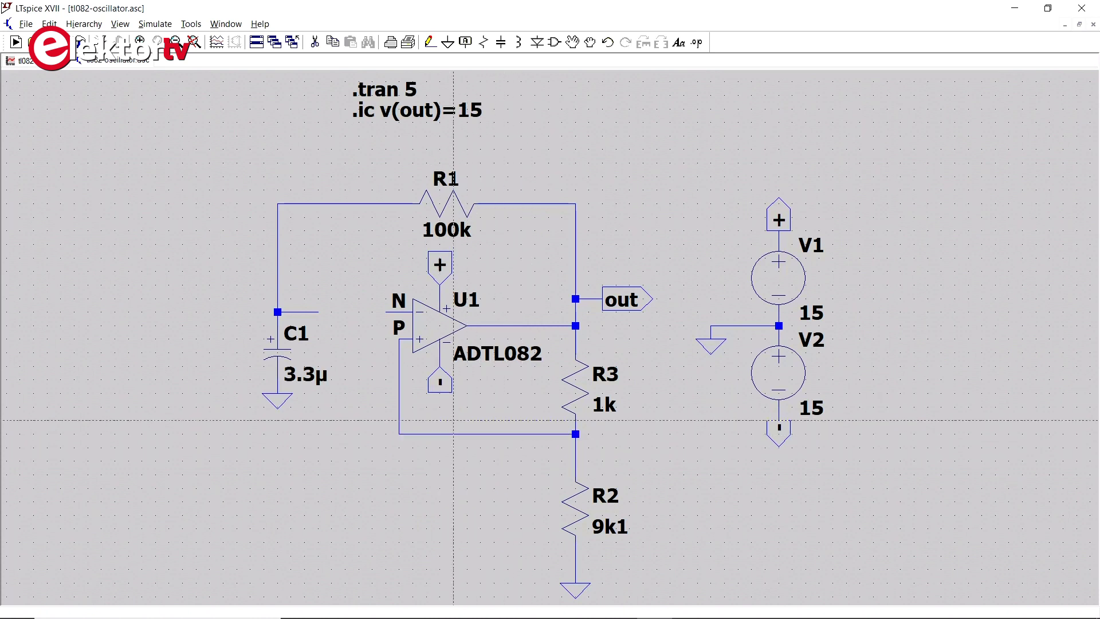
{"action": "left_click", "coordinate": [318, 312]}
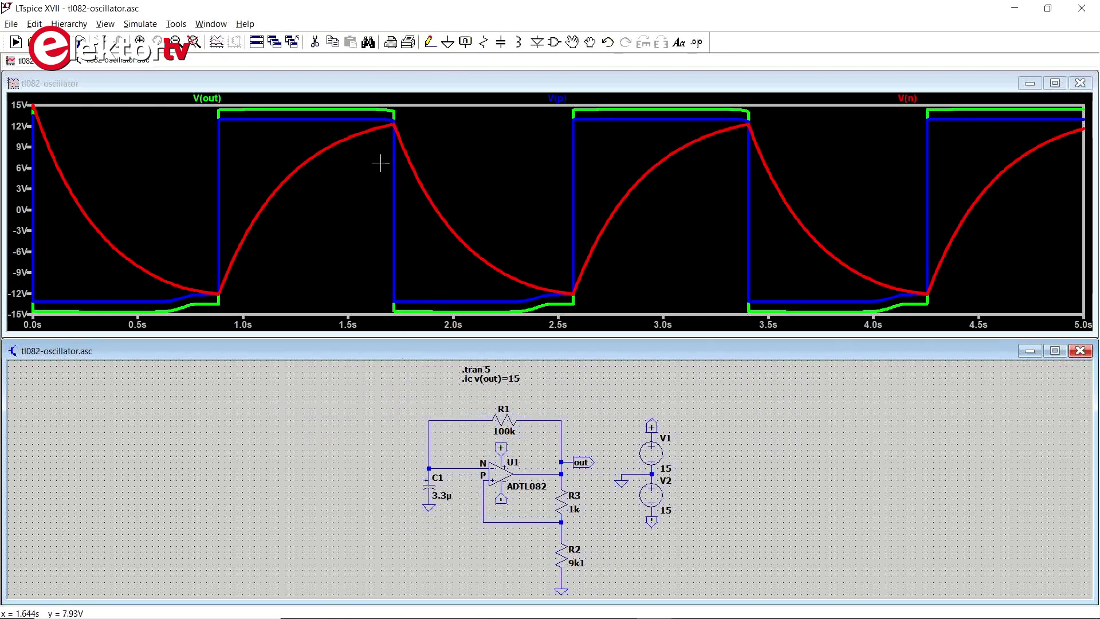
Box-zoom into a section of the waveforms from the run without R4 and R5.
{"action": "left_click_drag", "start_coordinate": [359, 99], "coordinate": [430, 319]}
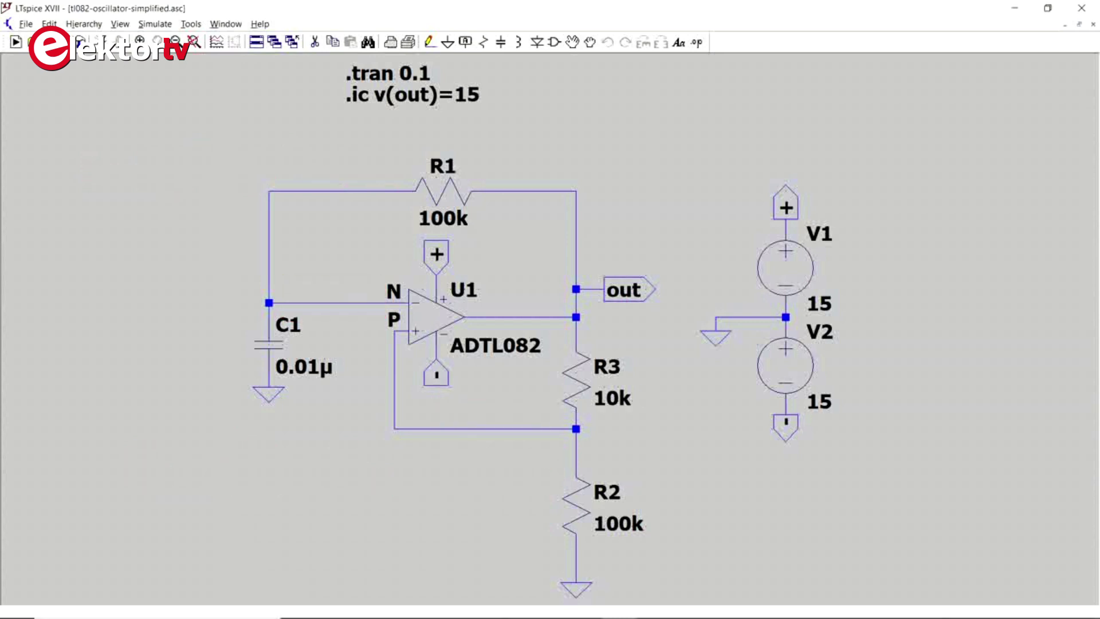
Move R2 up toward R3 and relocate source V2 below R2.
{"action": "left_click_drag", "start_coordinate": [576, 504], "coordinate": [576, 477]}
{"action": "left_click", "coordinate": [576, 477]}
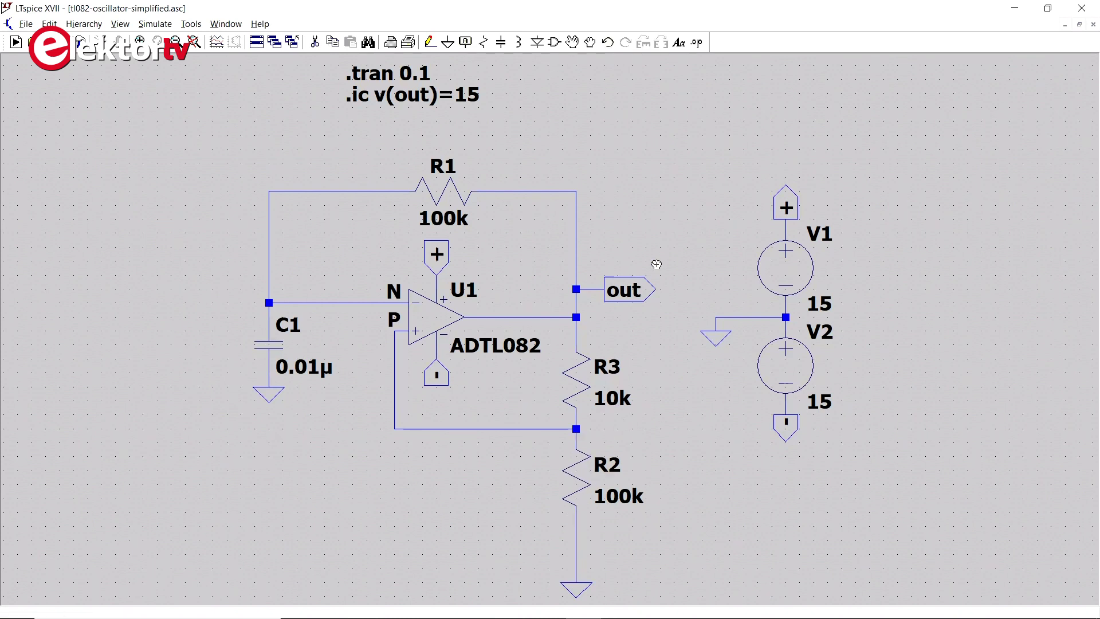
{"action": "left_click", "coordinate": [573, 43]}
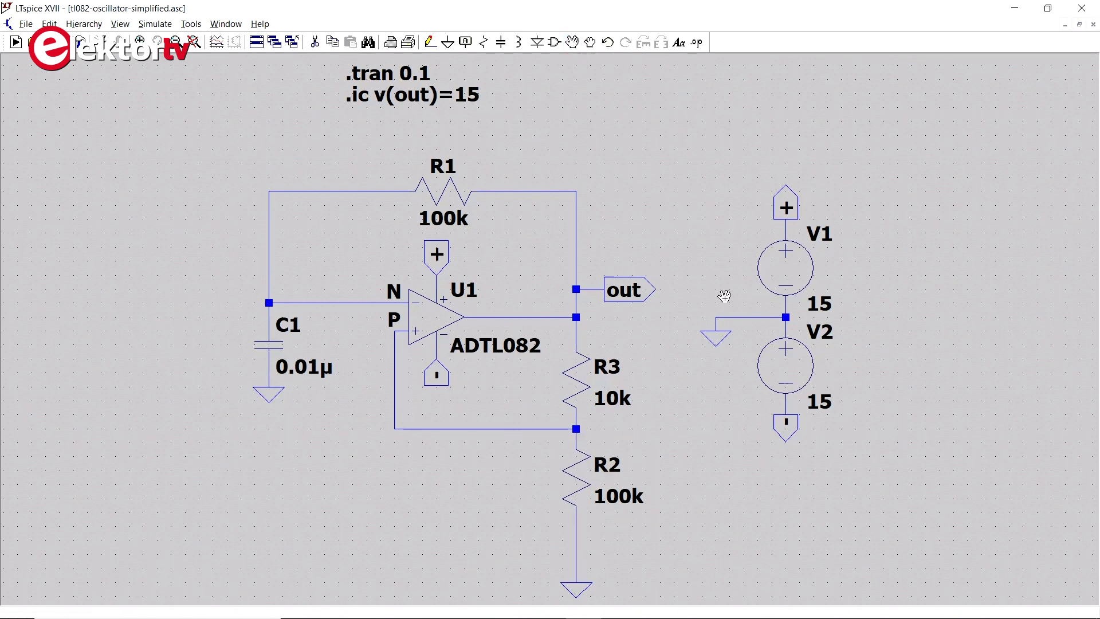
{"action": "left_click", "coordinate": [771, 363]}
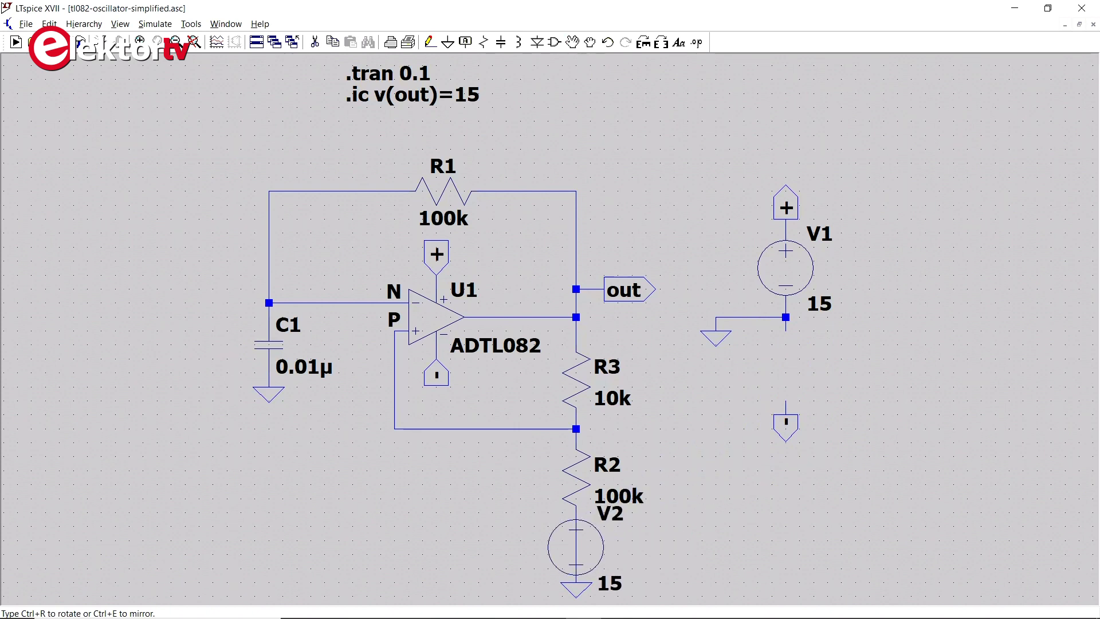
{"action": "left_click", "coordinate": [579, 536]}
Set V2 to 2.5 V and V1 to 5 V, and ground U1's lower supply pin.
{"action": "right_click", "coordinate": [591, 547]}
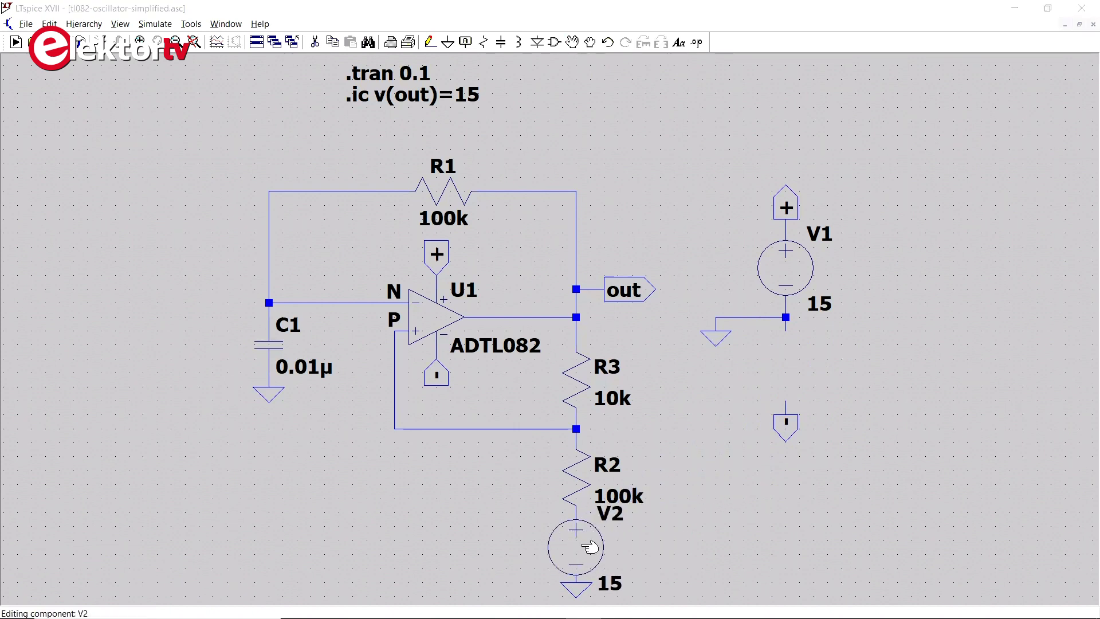
{"action": "type", "text": "2.5"}
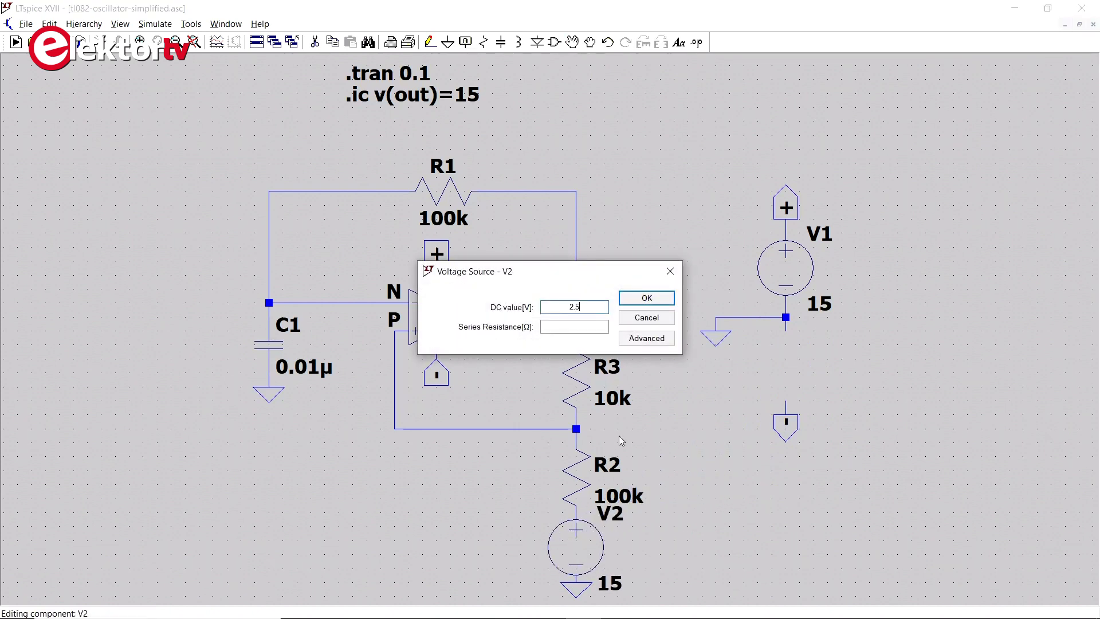
{"action": "key", "text": "Return"}
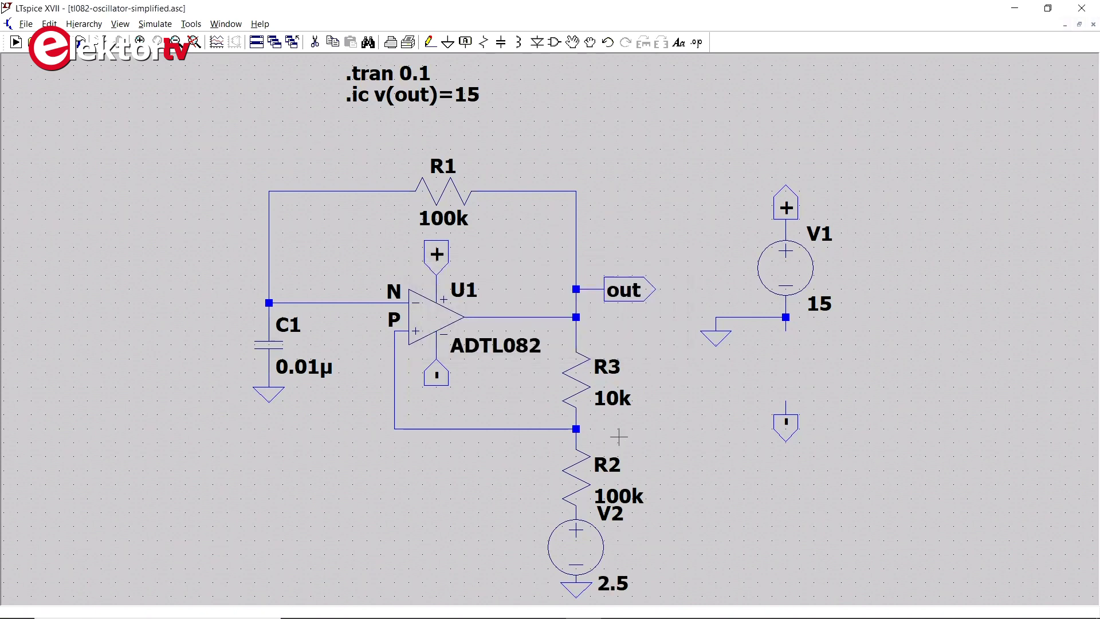
{"action": "right_click", "coordinate": [793, 270]}
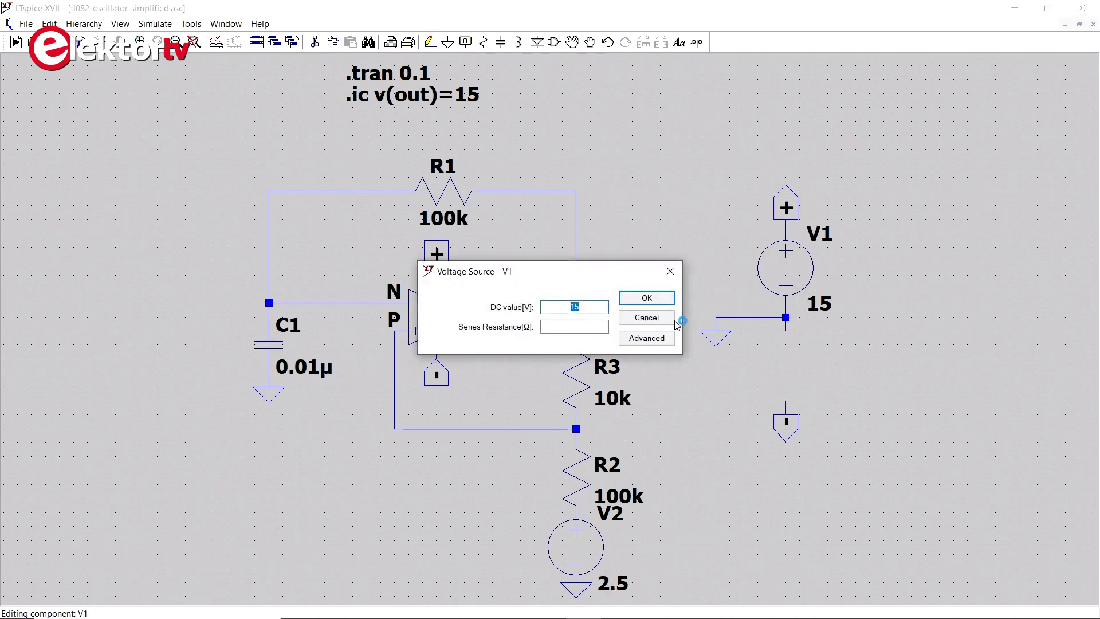
{"action": "type", "text": "5"}
{"action": "key", "text": "Return"}
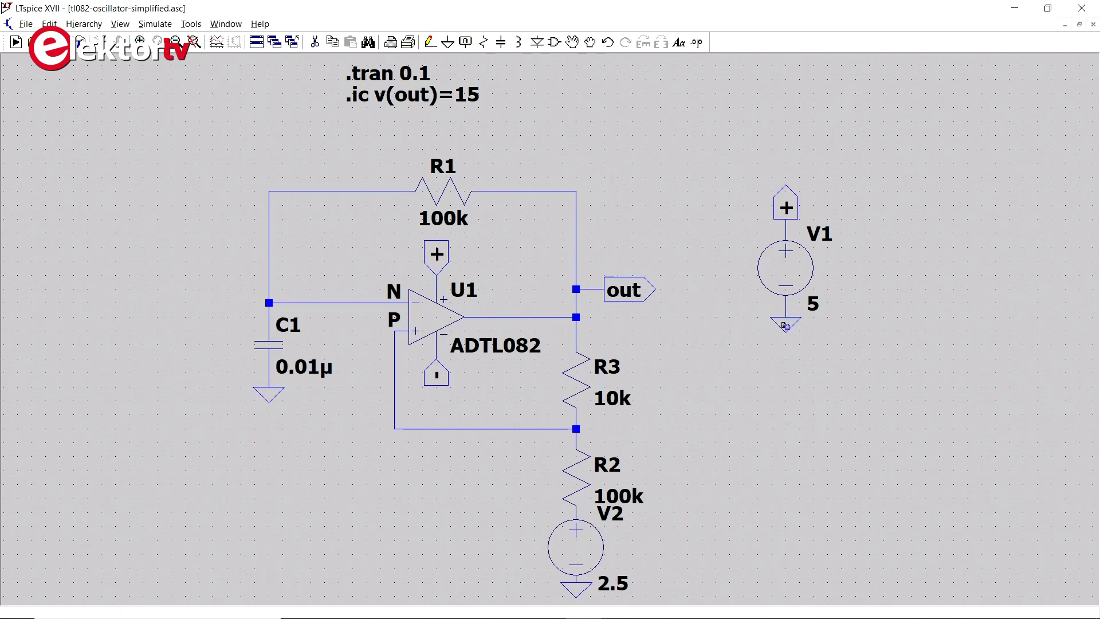
{"action": "left_click", "coordinate": [786, 325]}
Change the initial-condition directive to .ic v(out)=5.
{"action": "right_click", "coordinate": [434, 102]}
{"action": "left_click", "coordinate": [447, 375]}
{"action": "key", "text": "BackSpace"}
{"action": "key", "text": "BackSpace"}
{"action": "type", "text": "5"}
{"action": "key", "text": "Return"}
Simulate the single-supply circuit, plot V(n) and zoom to about 34–55 ms.
{"action": "left_click", "coordinate": [16, 42]}
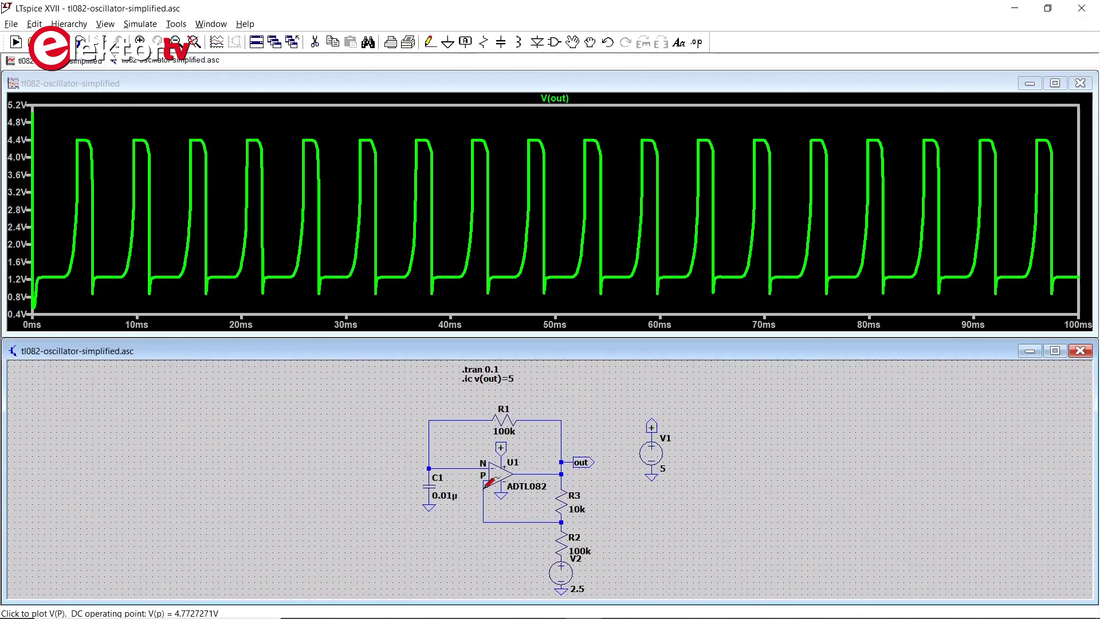
{"action": "left_click", "coordinate": [465, 466]}
{"action": "left_click_drag", "start_coordinate": [405, 118], "coordinate": [611, 325]}
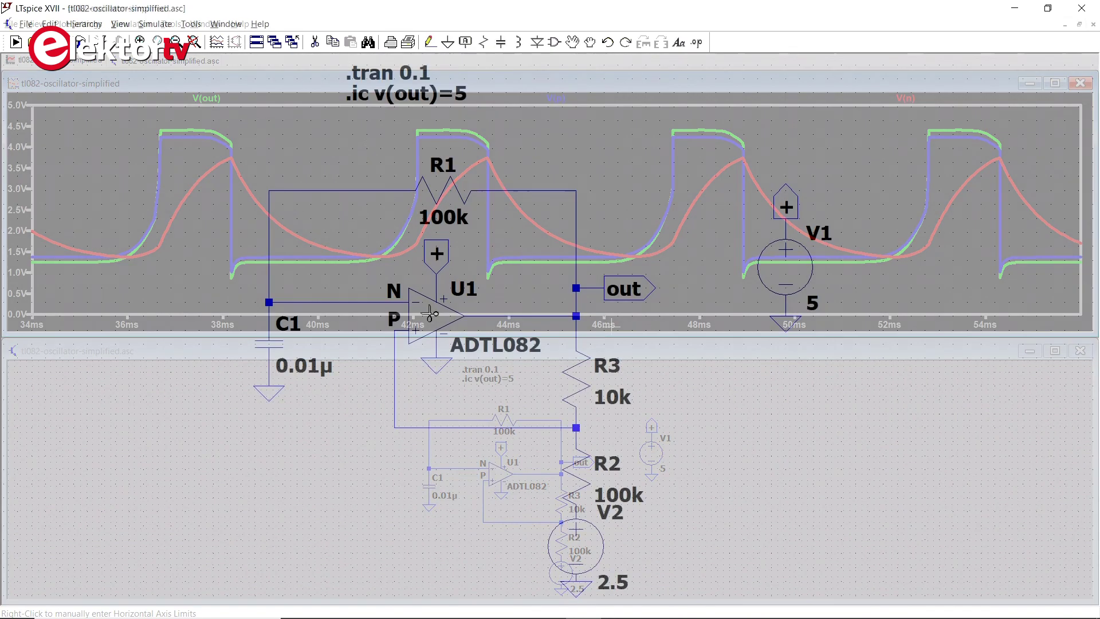
Delete op-amp U1 and browse the Opamps symbol folder.
{"action": "left_click", "coordinate": [428, 314]}
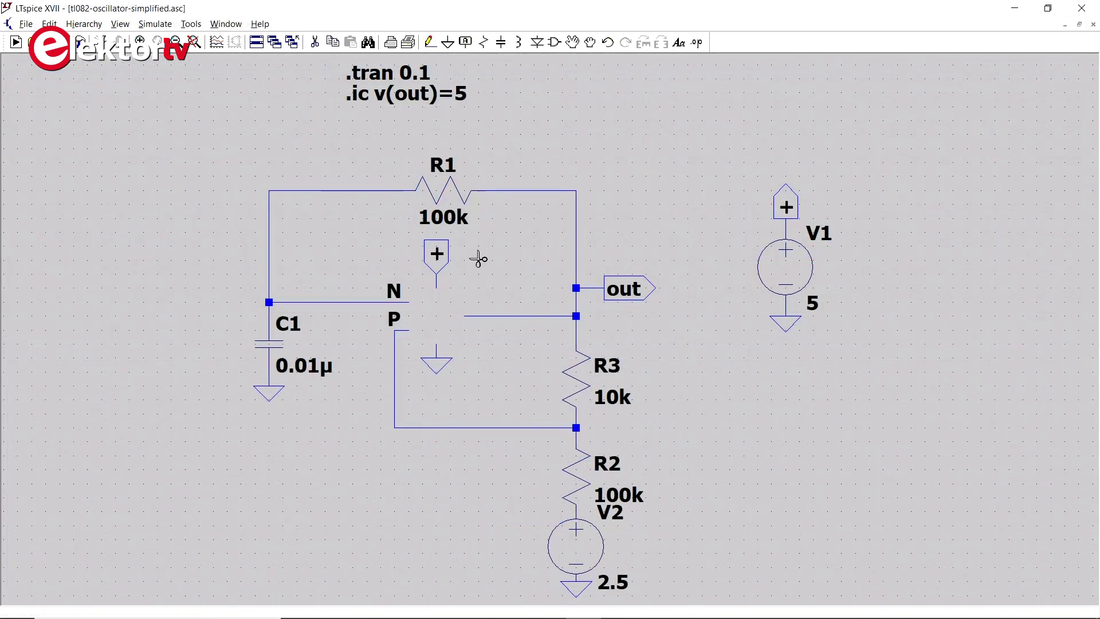
{"action": "left_click", "coordinate": [554, 42]}
{"action": "double_click", "coordinate": [417, 371]}
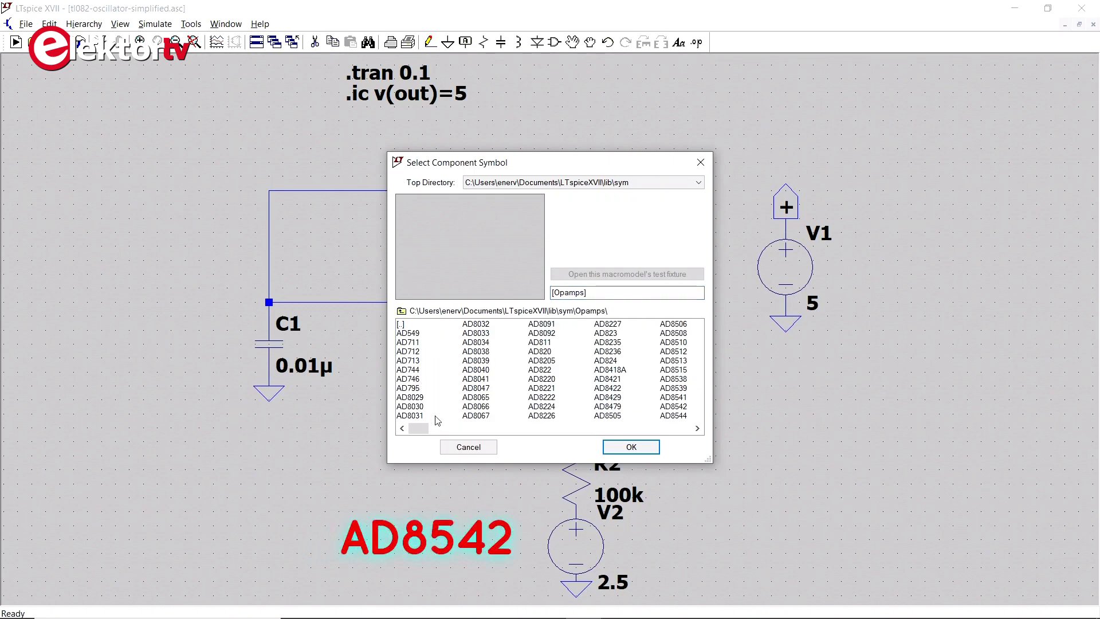
Place an AD8542 as U1, plot V(p) and V(n), and zoom to 32–57 ms.
{"action": "double_click", "coordinate": [675, 407]}
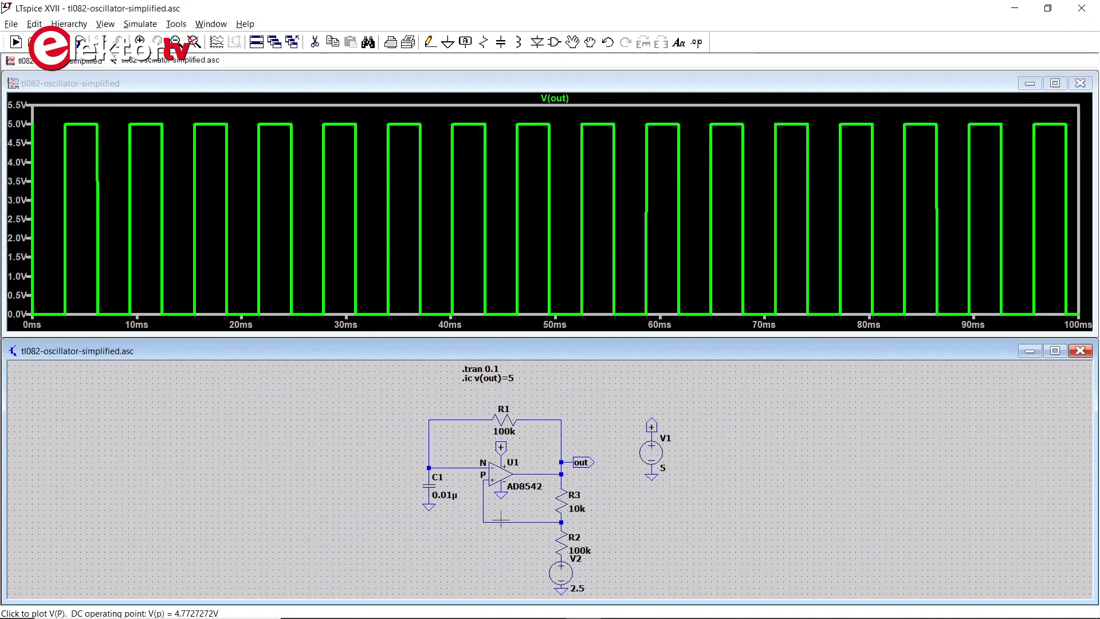
{"action": "left_click", "coordinate": [484, 499]}
{"action": "left_click", "coordinate": [469, 467]}
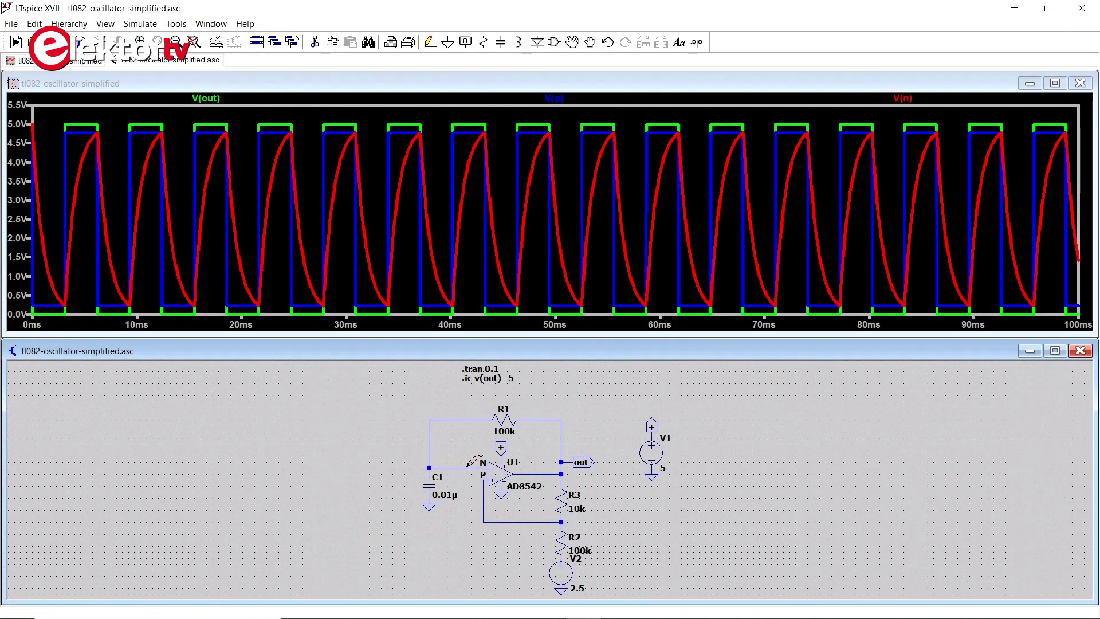
{"action": "left_click_drag", "start_coordinate": [368, 111], "coordinate": [633, 313]}
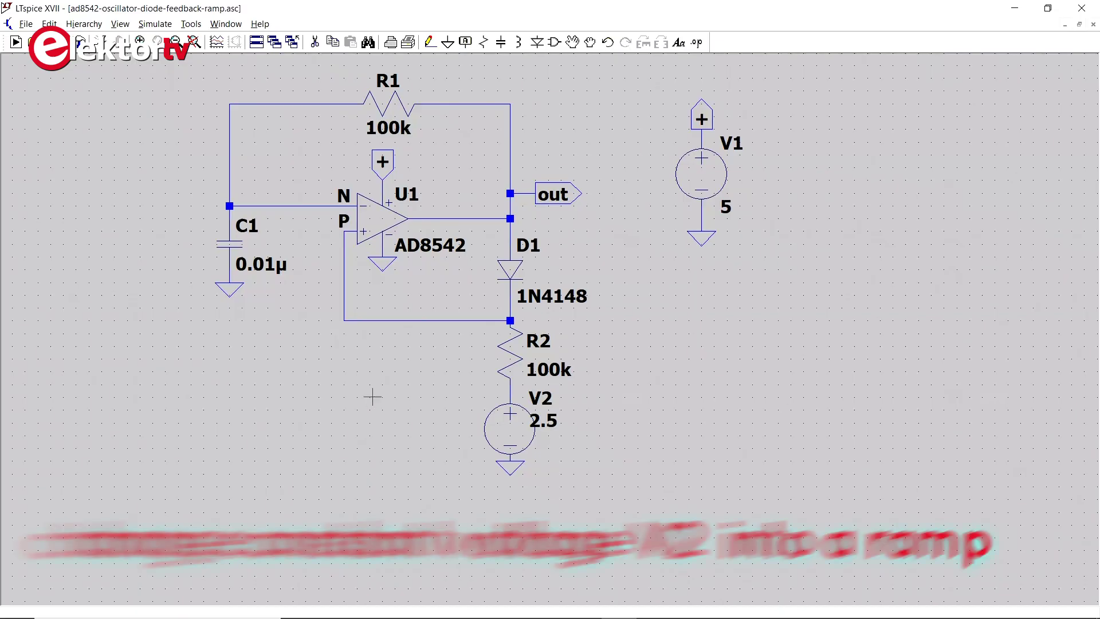
Make V2 a PWL source with points 0 V at 0 s and 5 V at 0.1 s.
{"action": "right_click", "coordinate": [629, 505]}
{"action": "left_click", "coordinate": [1014, 321]}
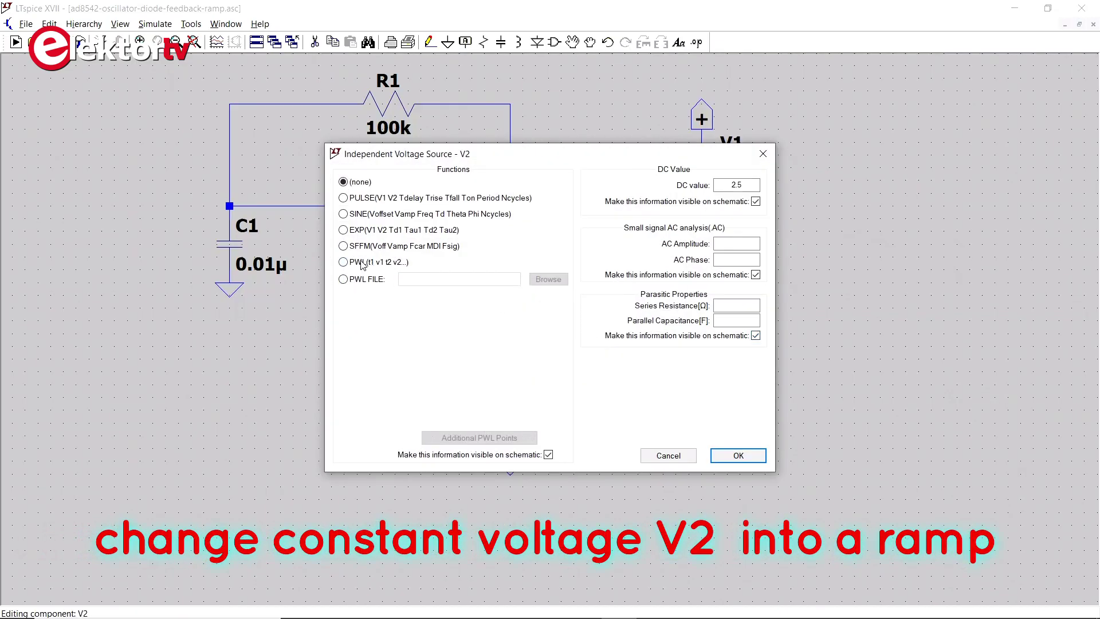
{"action": "left_click", "coordinate": [354, 264]}
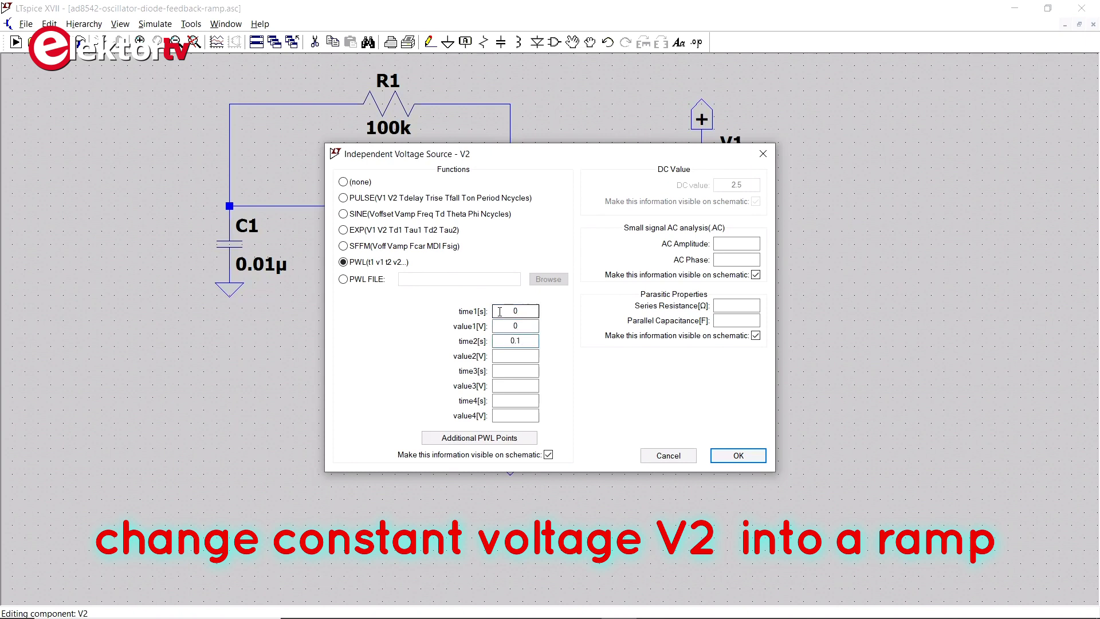
{"action": "type", "text": "5"}
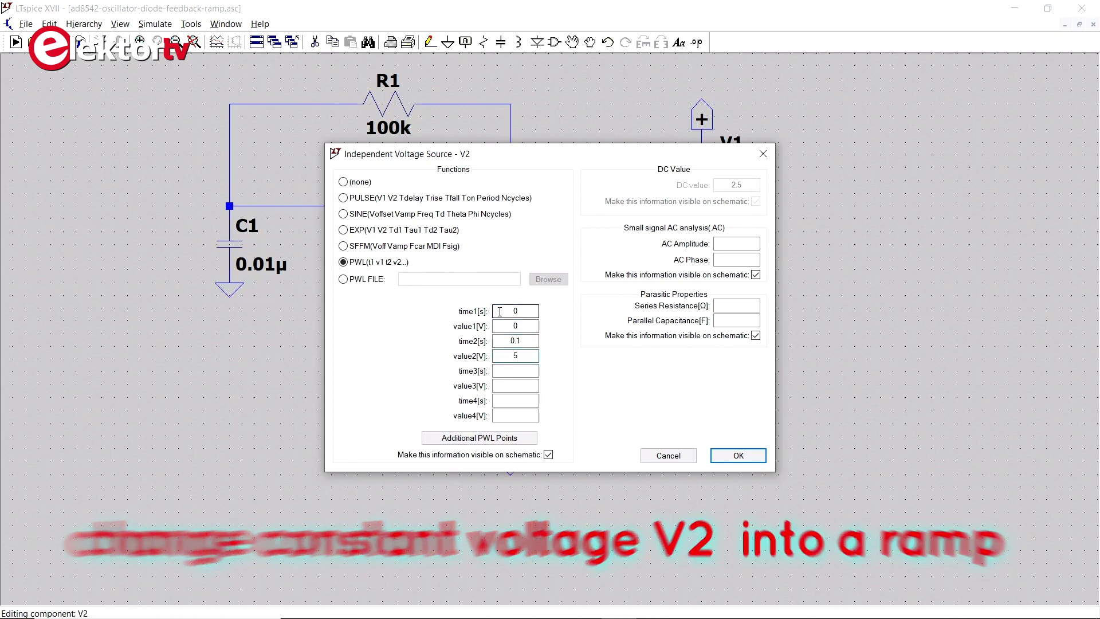
{"action": "key", "text": "Return"}
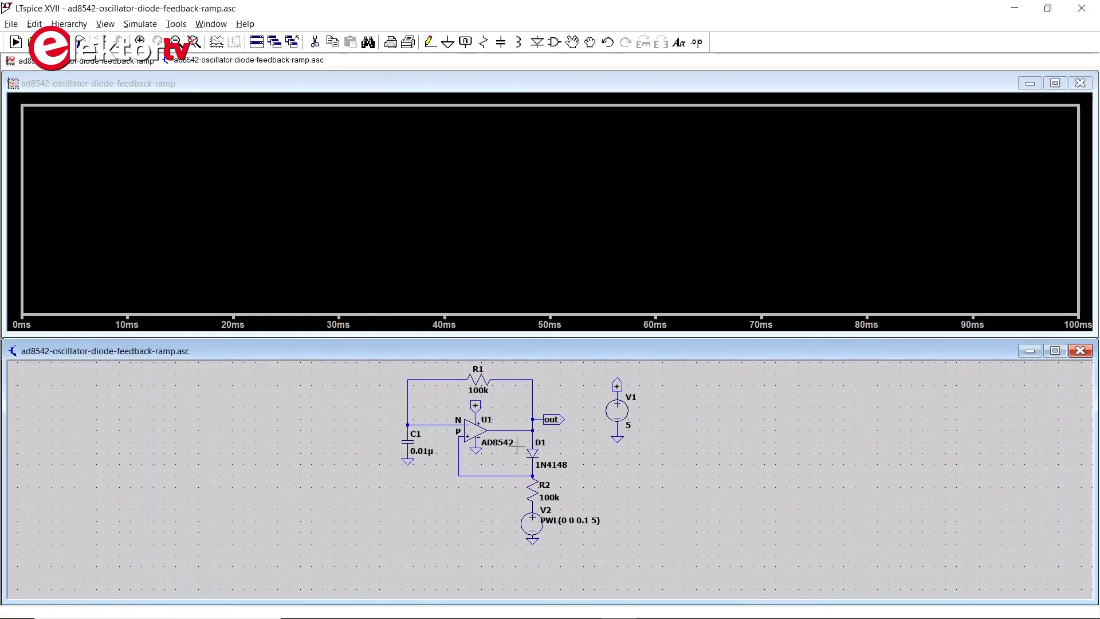
Plot V(out), V(p) and V(n), then zoom on the early milliseconds, the full 100 ms, and near 100 ms.
{"action": "left_click", "coordinate": [532, 424]}
{"action": "left_click", "coordinate": [459, 452]}
{"action": "left_click", "coordinate": [435, 425]}
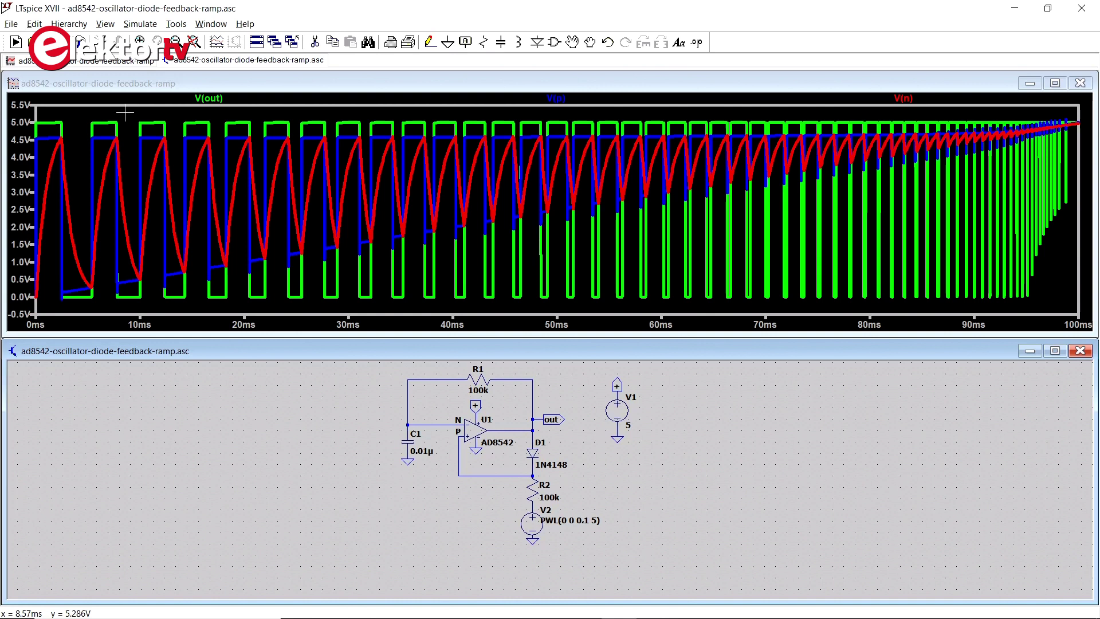
{"action": "left_click_drag", "start_coordinate": [125, 113], "coordinate": [26, 314]}
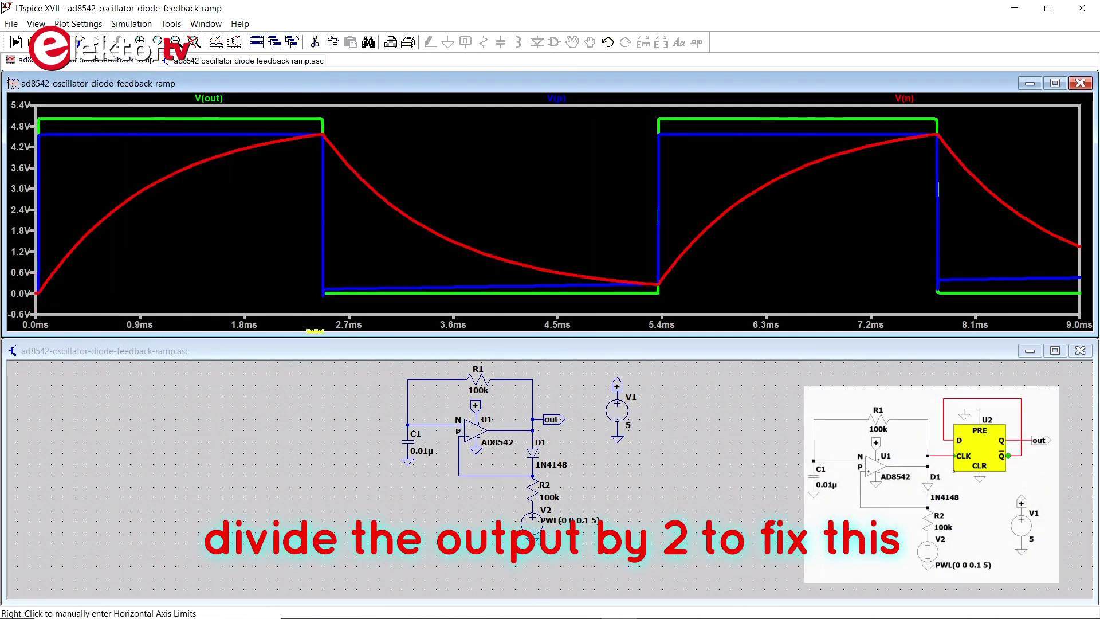
{"action": "right_click", "coordinate": [557, 217]}
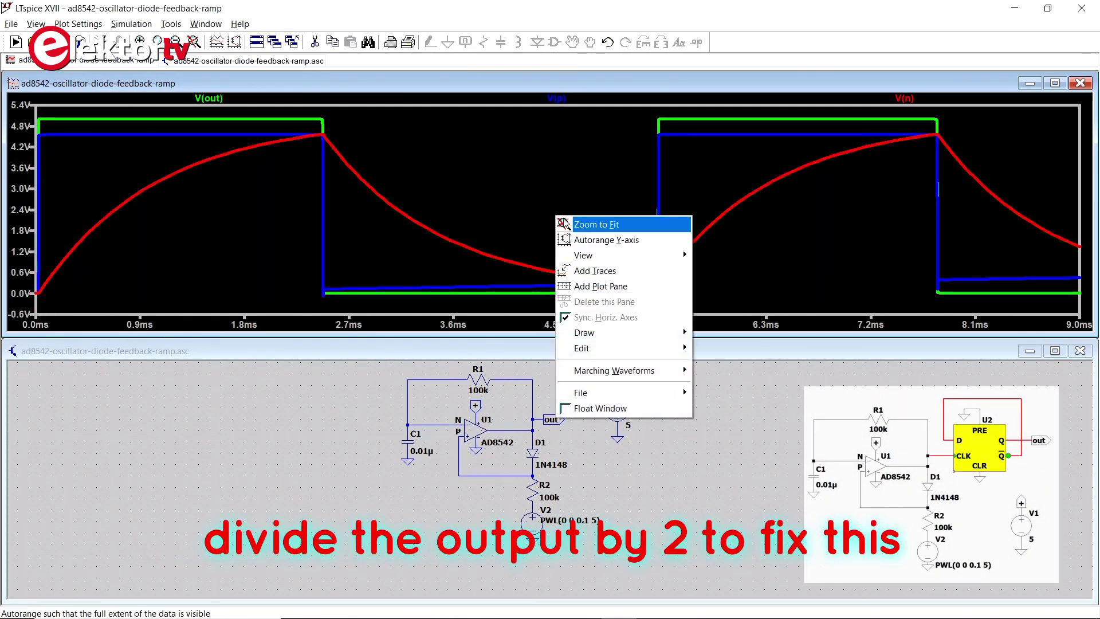
{"action": "left_click", "coordinate": [583, 228]}
{"action": "left_click_drag", "start_coordinate": [1001, 114], "coordinate": [1075, 304]}
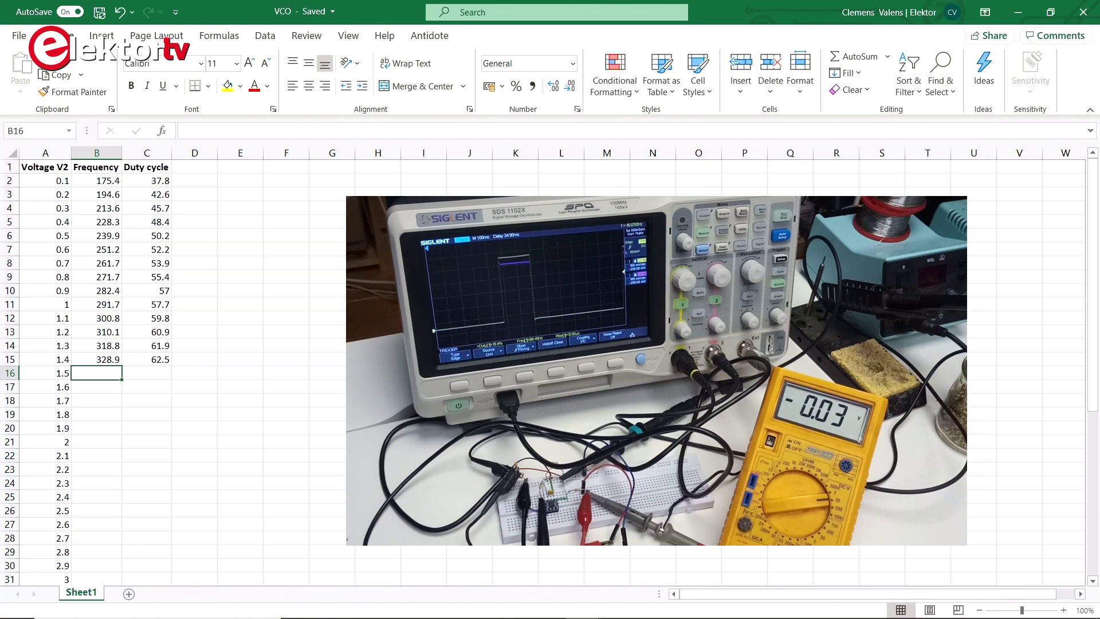
Enter frequency and duty cycle for 1.5, 1.6, 1.7 V: 337.8/64.3, 346.7/65.2, 357.1/66.2.
{"action": "type", "text": "337.8"}
{"action": "key", "text": "Tab"}
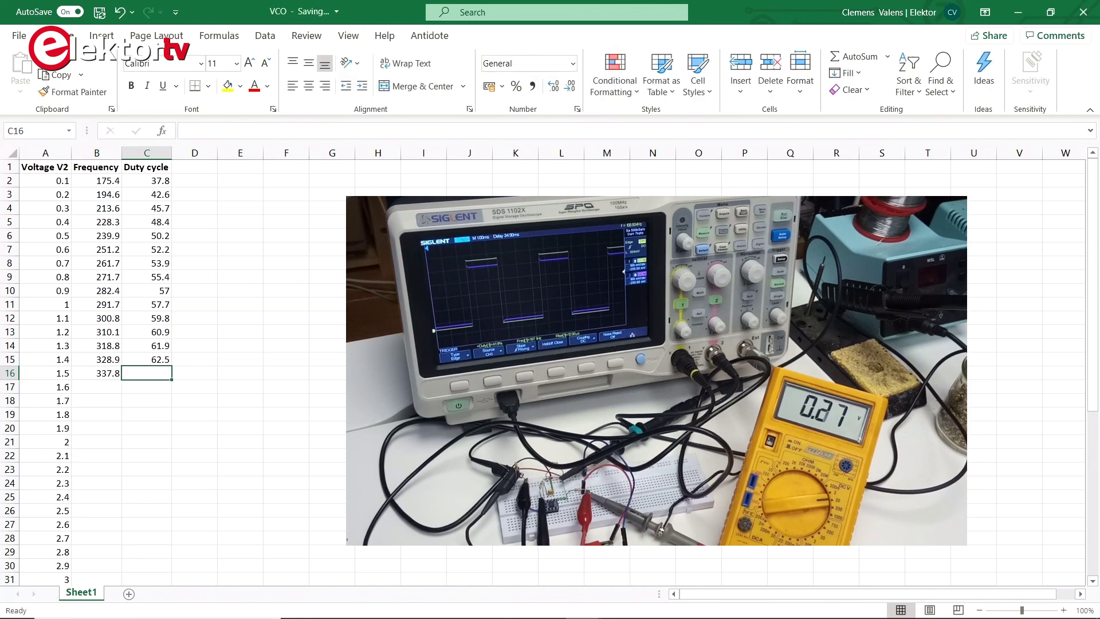
{"action": "type", "text": "64.3"}
{"action": "key", "text": "Return"}
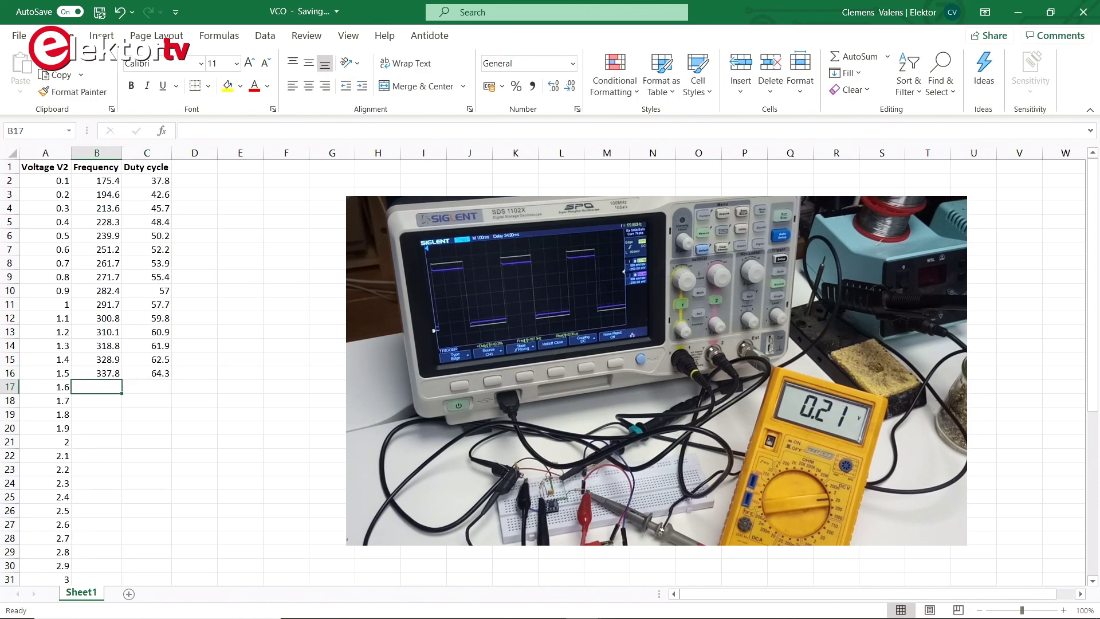
{"action": "type", "text": "346.7"}
{"action": "key", "text": "Tab"}
{"action": "type", "text": "65."}
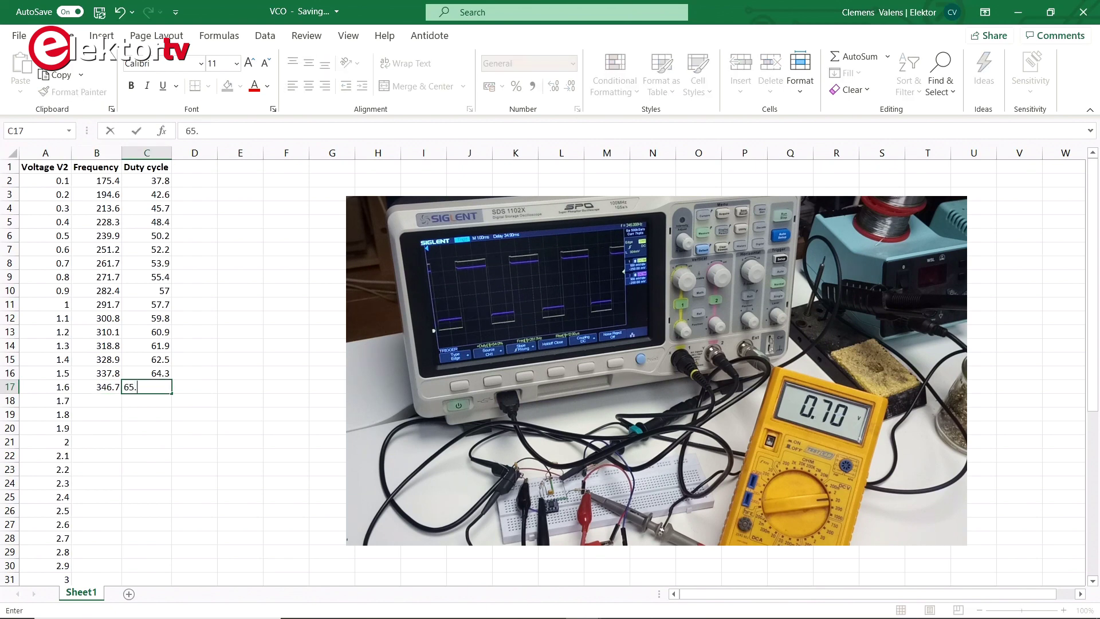
{"action": "key", "text": "Return"}
{"action": "type", "text": "357.1"}
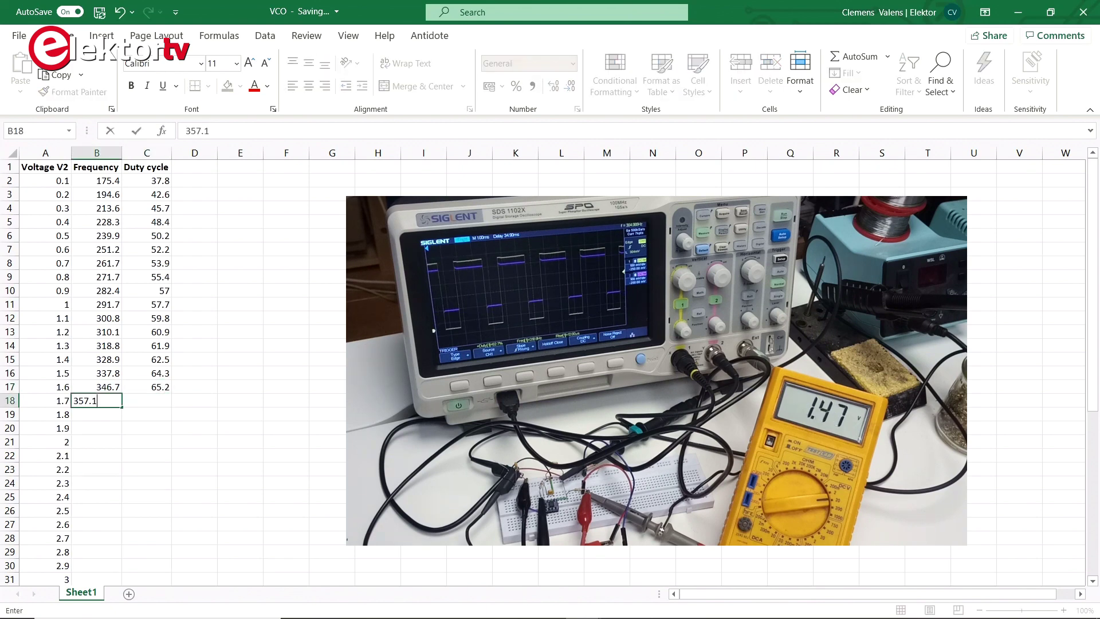
{"action": "key", "text": "Tab"}
{"action": "type", "text": "66.2"}
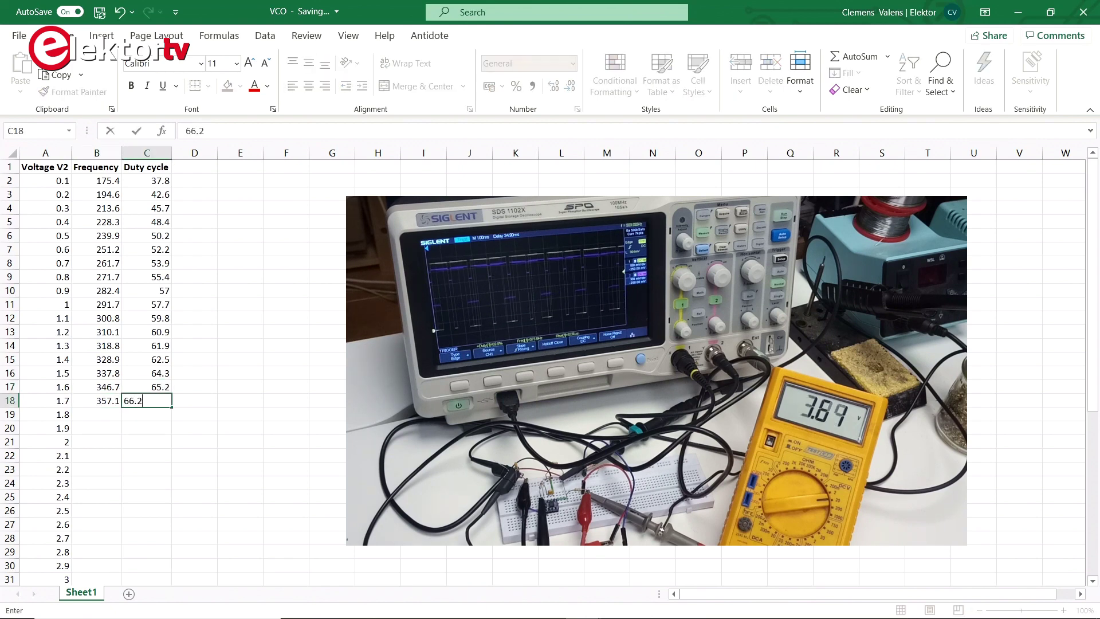
{"action": "key", "text": "Return"}
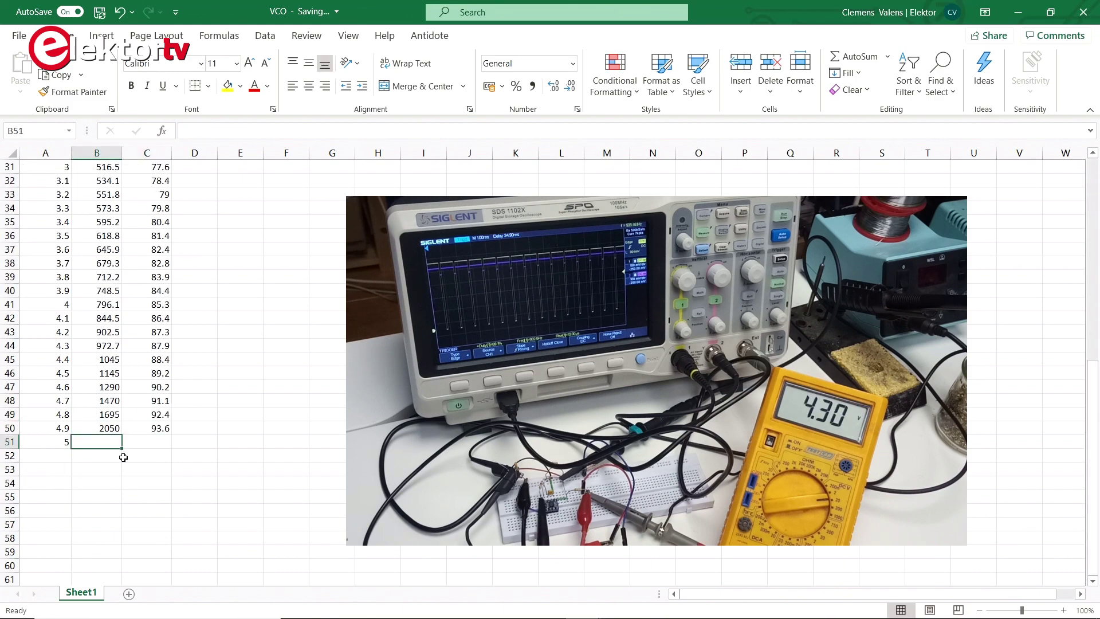
Enter the 5 V row: frequency 3120 and duty cycle 94.8.
{"action": "type", "text": "3120"}
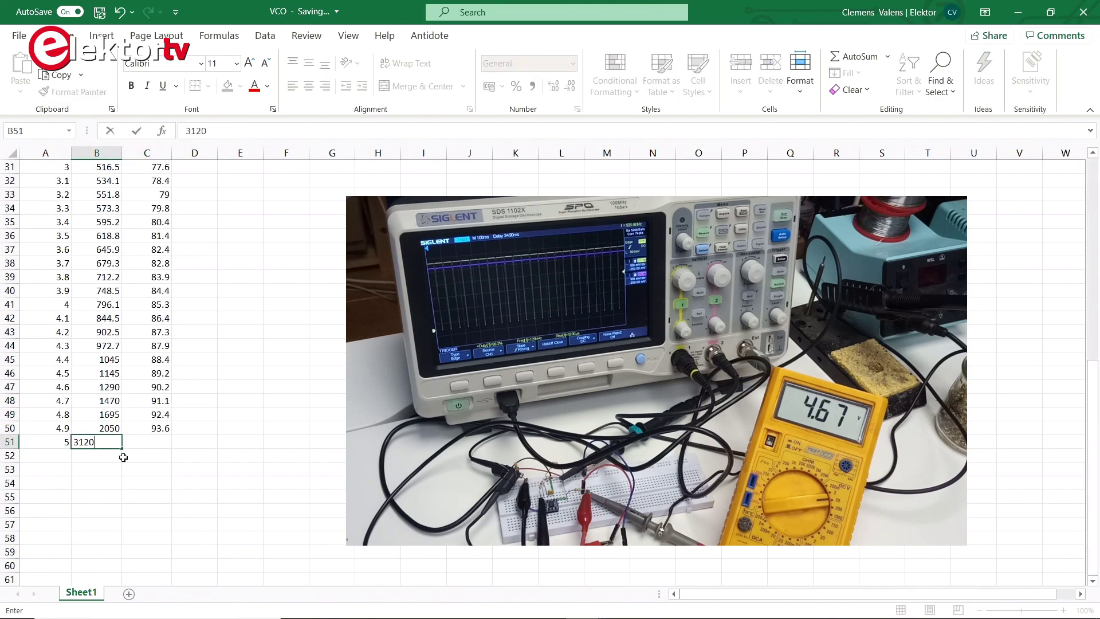
{"action": "key", "text": "Tab"}
{"action": "type", "text": "94.8"}
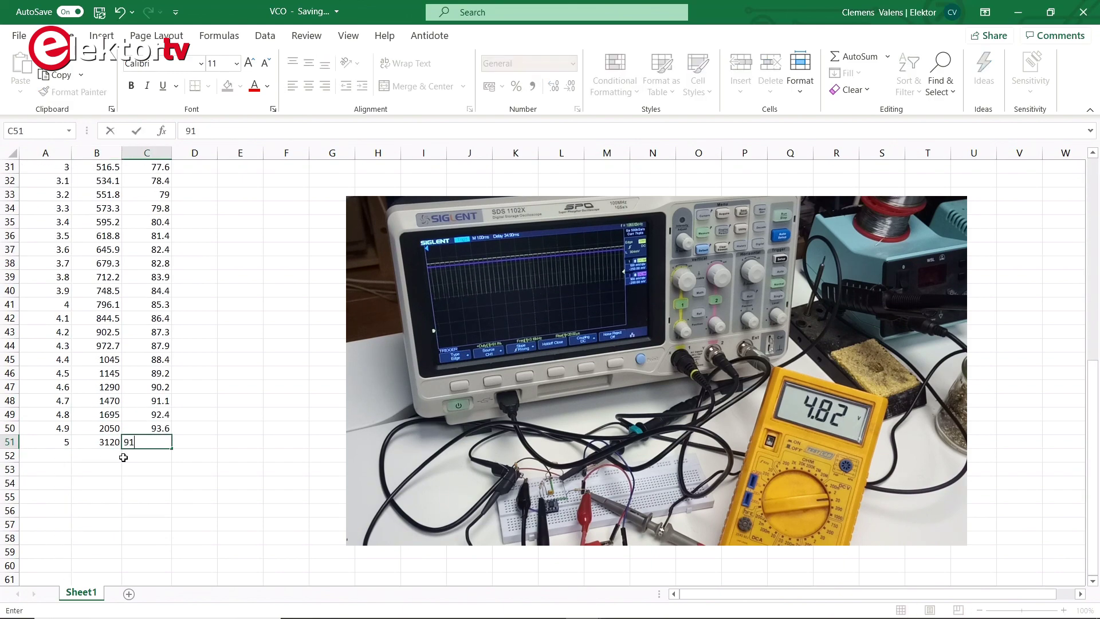
{"action": "key", "text": "Return"}
{"action": "scroll", "coordinate": [280, 421], "scroll_direction": "up", "scroll_amount": 10}
Select the voltage and frequency range A2:B51.
{"action": "left_click", "coordinate": [46, 180]}
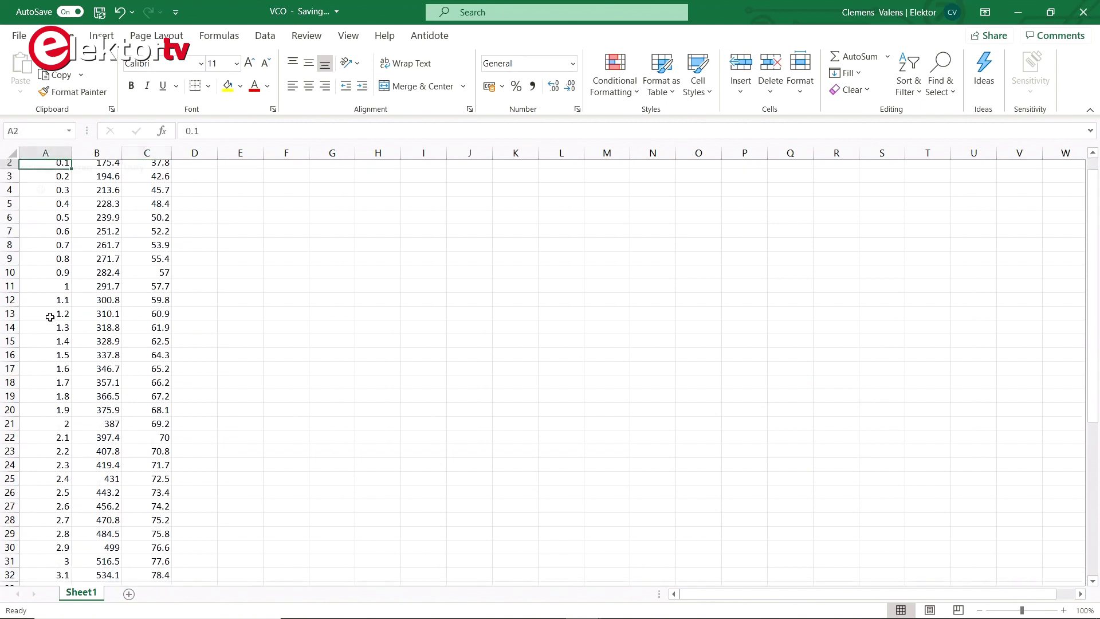
{"action": "scroll", "coordinate": [107, 405], "scroll_direction": "down", "scroll_amount": 11}
{"action": "left_click", "coordinate": [102, 401], "text": "shift"}
{"action": "scroll", "coordinate": [103, 401], "scroll_direction": "up", "scroll_amount": 11}
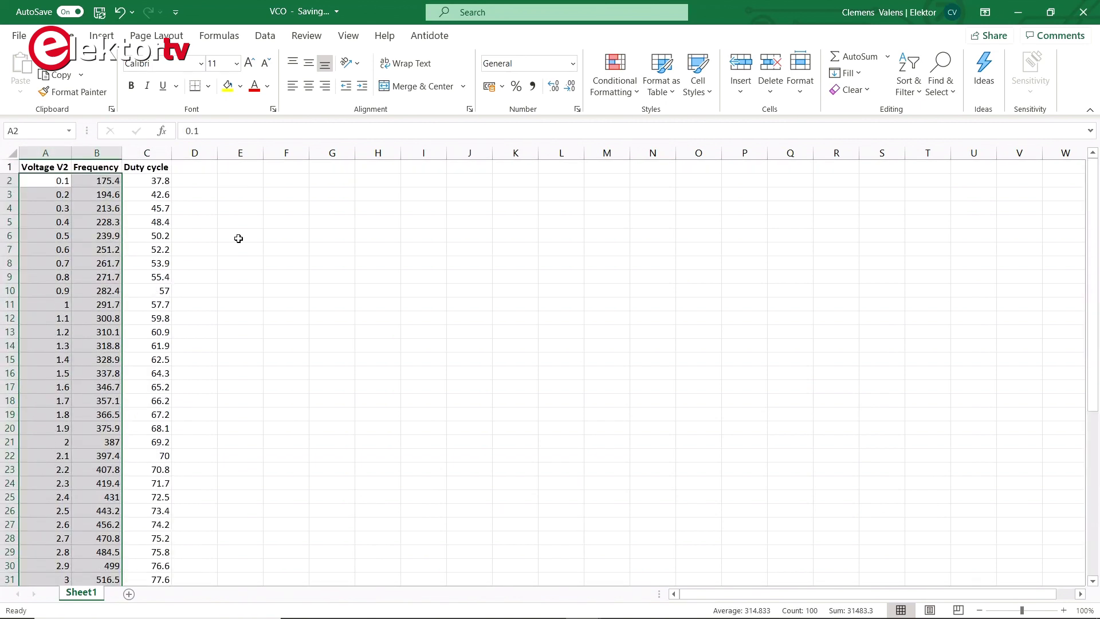
Insert a scatter chart with straight lines and place it beside the table.
{"action": "left_click", "coordinate": [103, 37]}
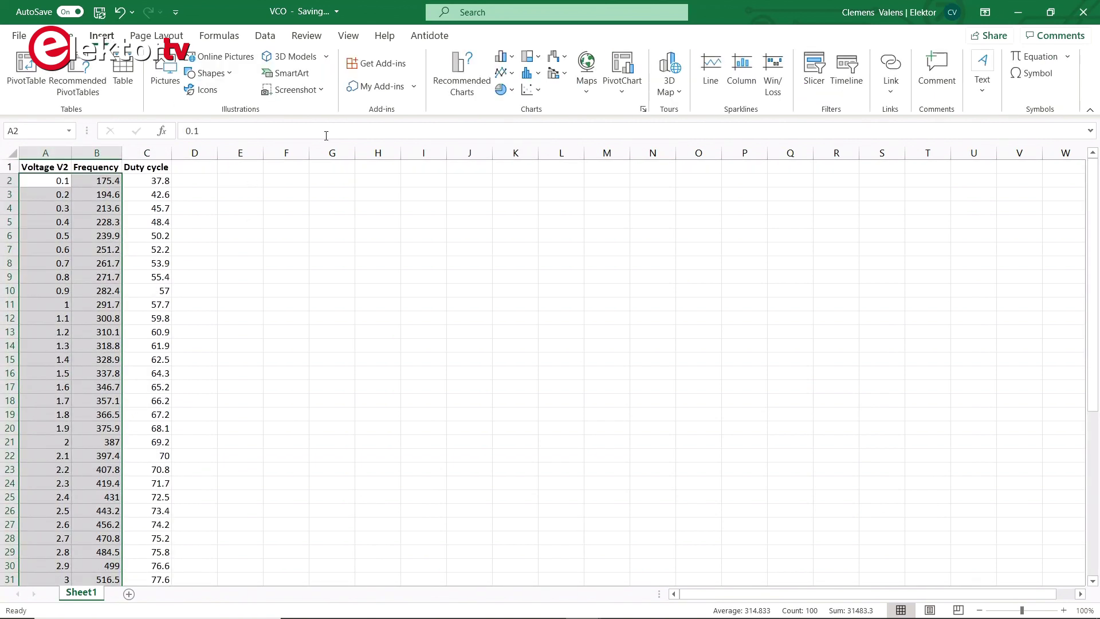
{"action": "left_click", "coordinate": [530, 90]}
{"action": "left_click", "coordinate": [579, 181]}
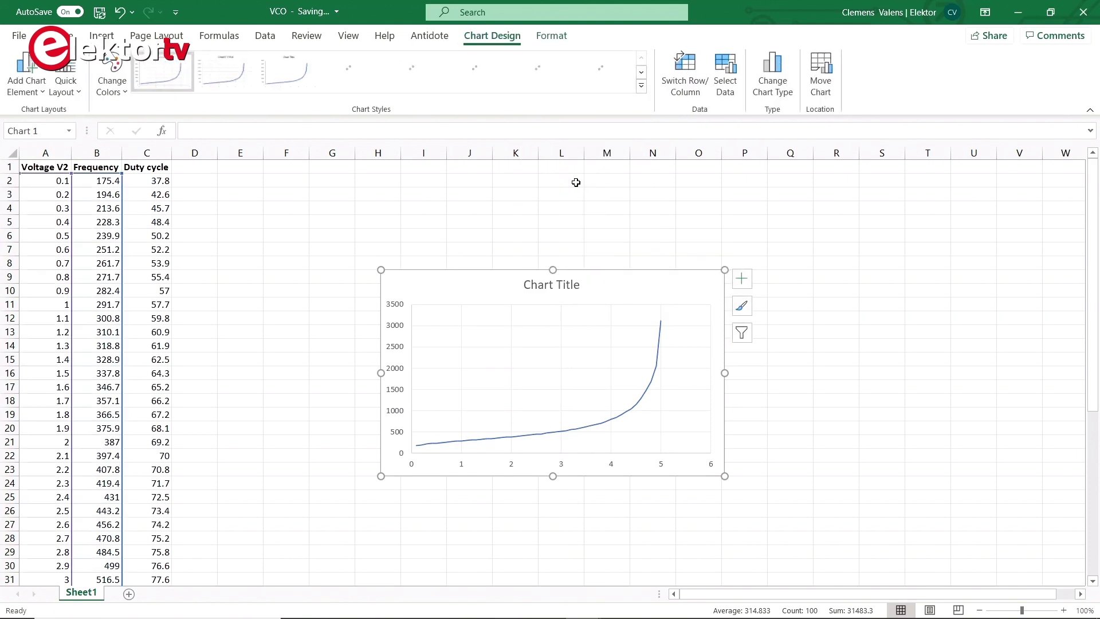
{"action": "left_click_drag", "start_coordinate": [449, 287], "coordinate": [279, 197]}
Paste a copy of the frequency chart at cell M3 as the basis for the duty-cycle chart.
{"action": "left_click", "coordinate": [604, 192]}
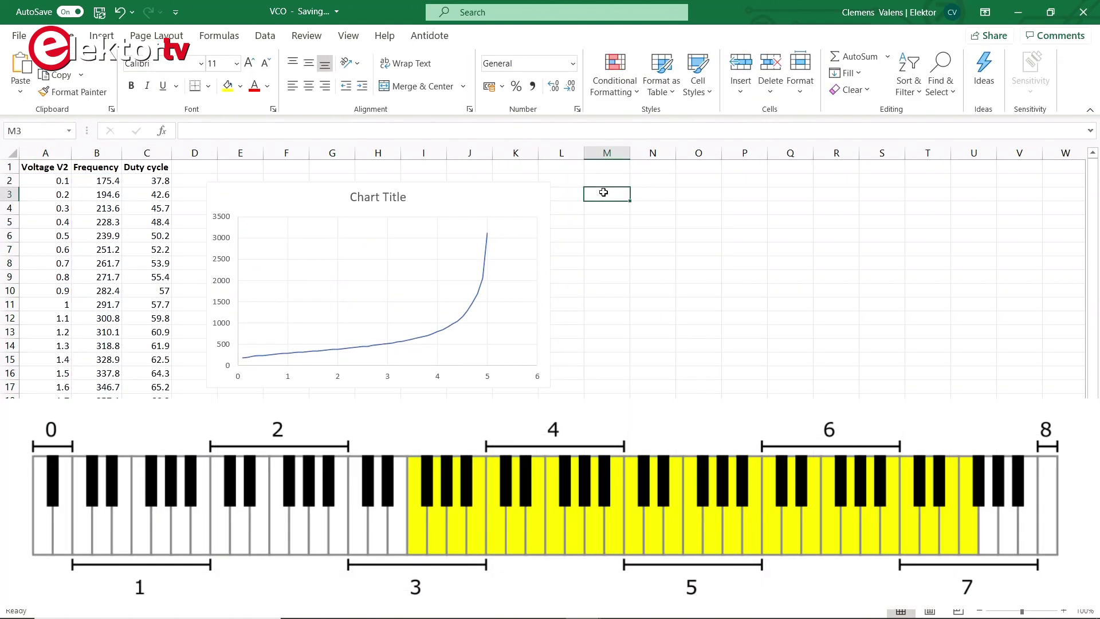
{"action": "key", "text": "ctrl+v"}
{"action": "right_click", "coordinate": [634, 196]}
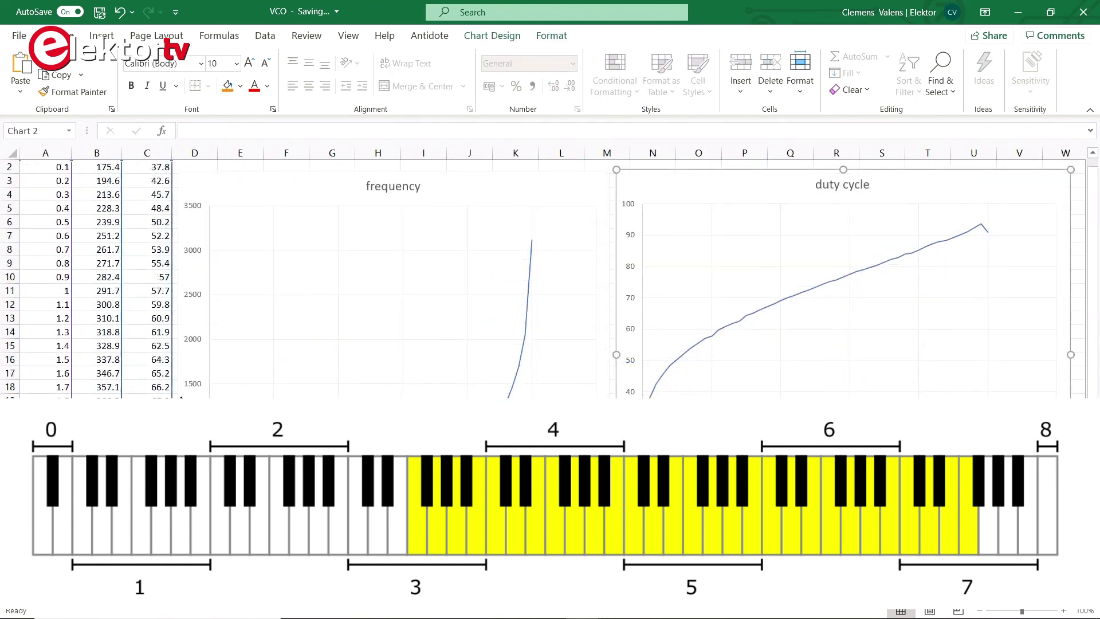